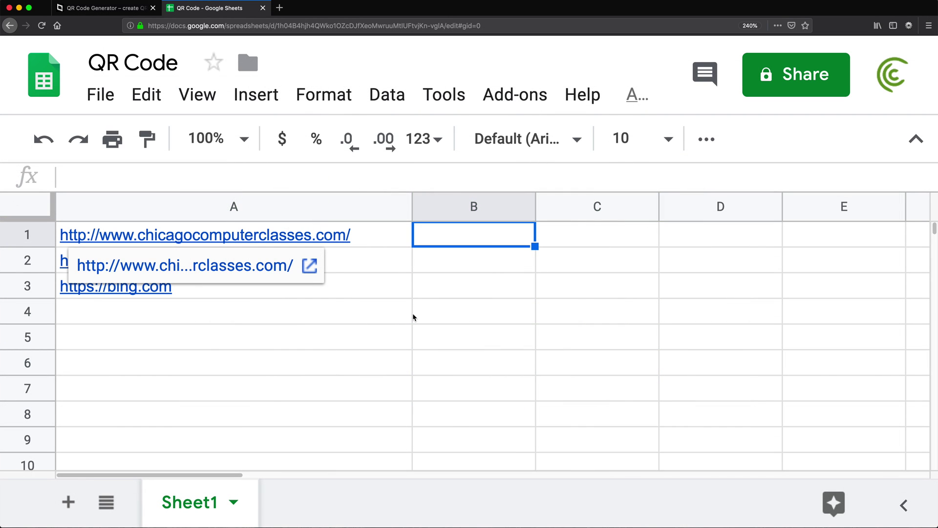
click(412, 315)
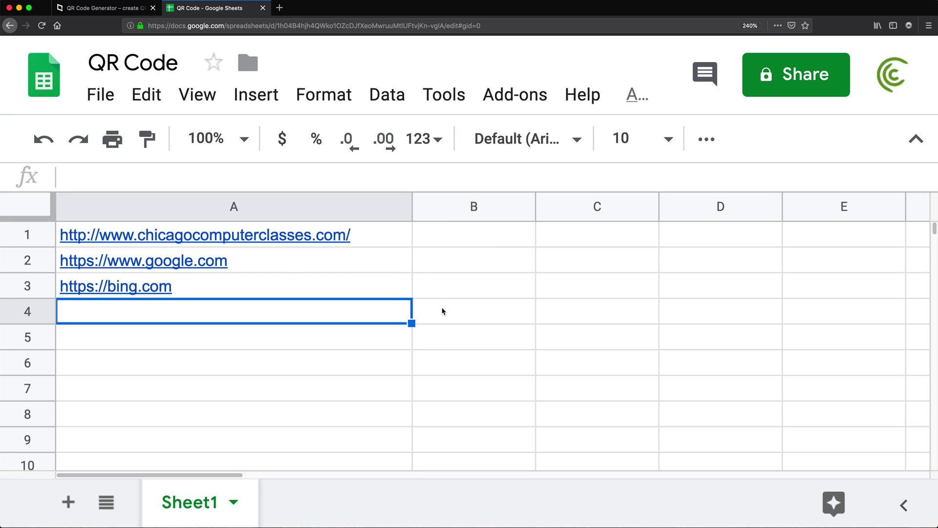
click(467, 244)
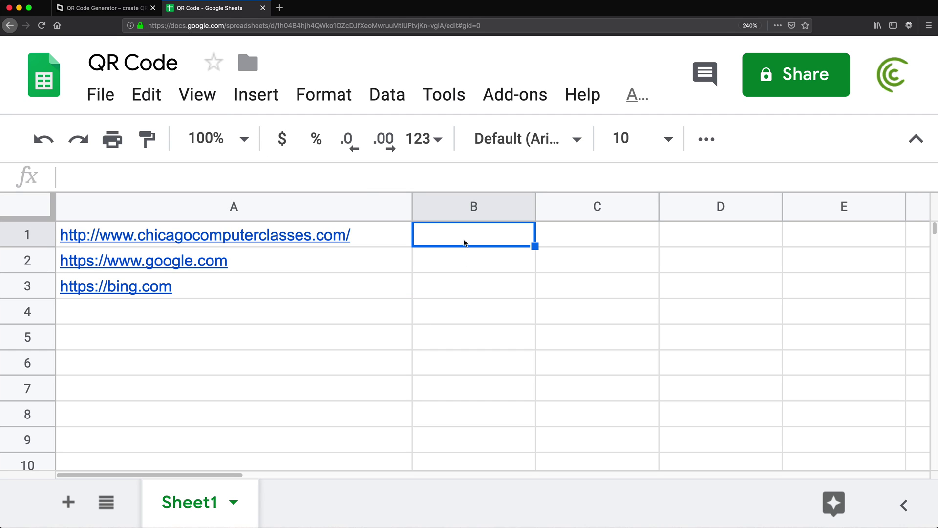
click(99, 10)
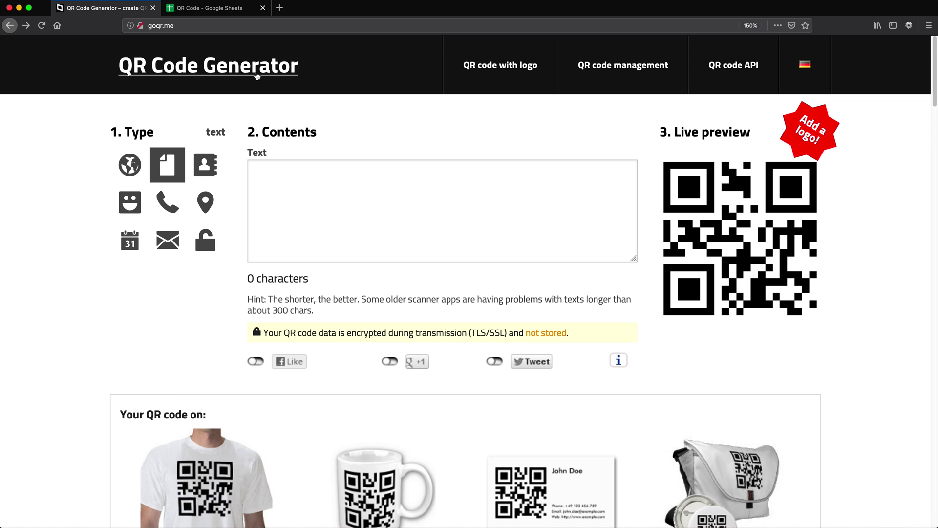
click(182, 23)
drag(181, 24, 164, 25)
click(179, 28)
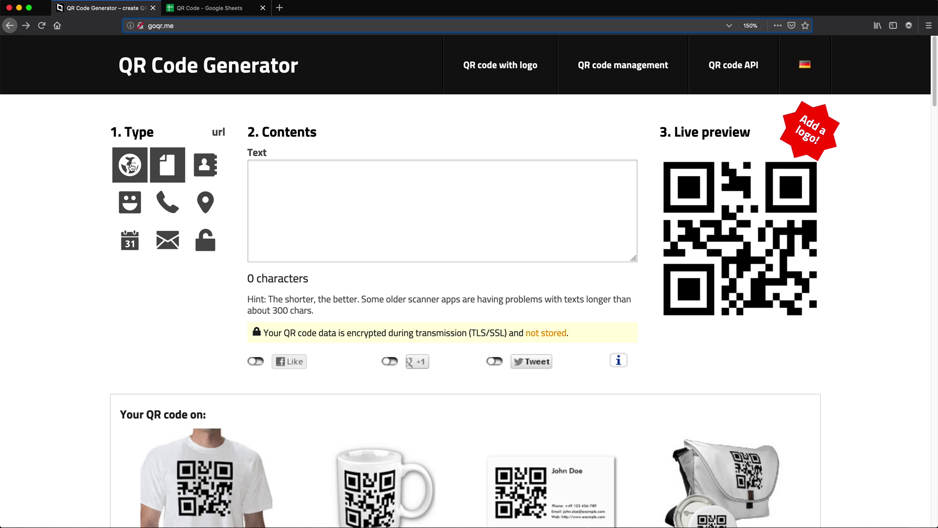
click(130, 167)
click(292, 173)
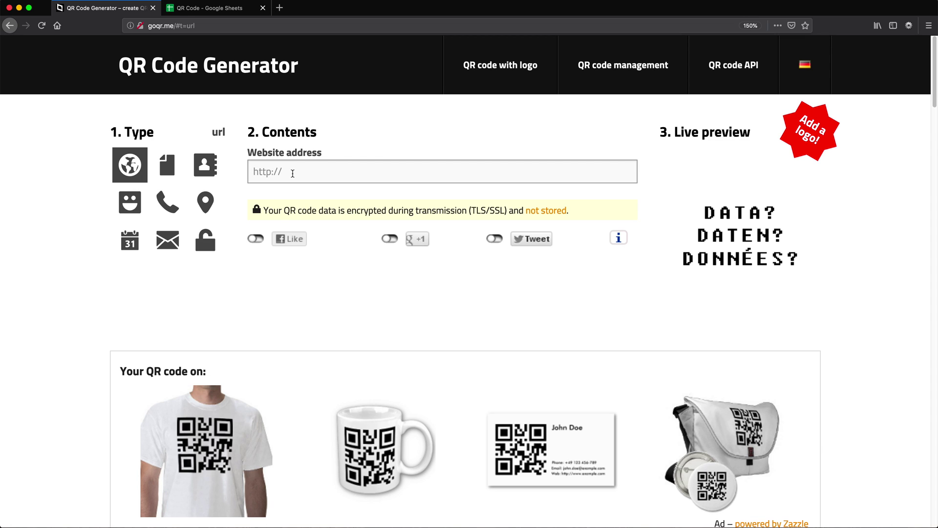
text(htt)
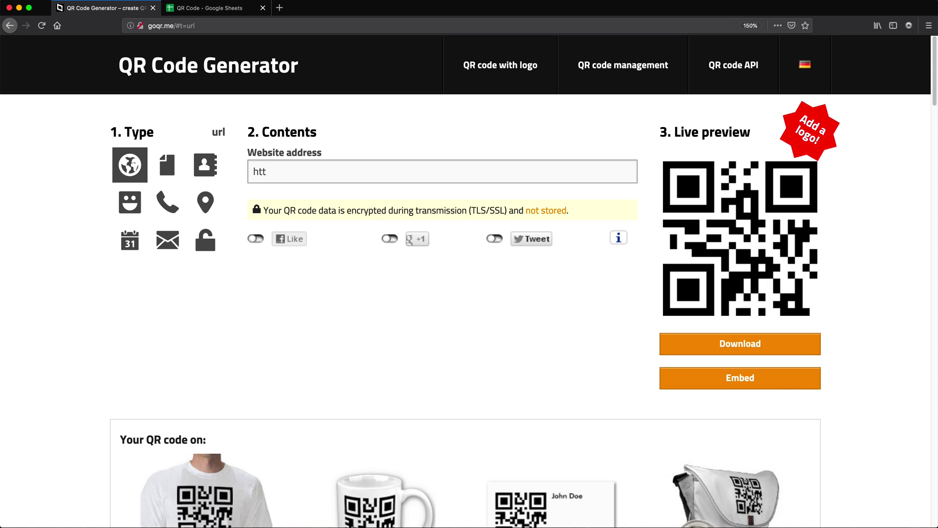
text(ps://ww)
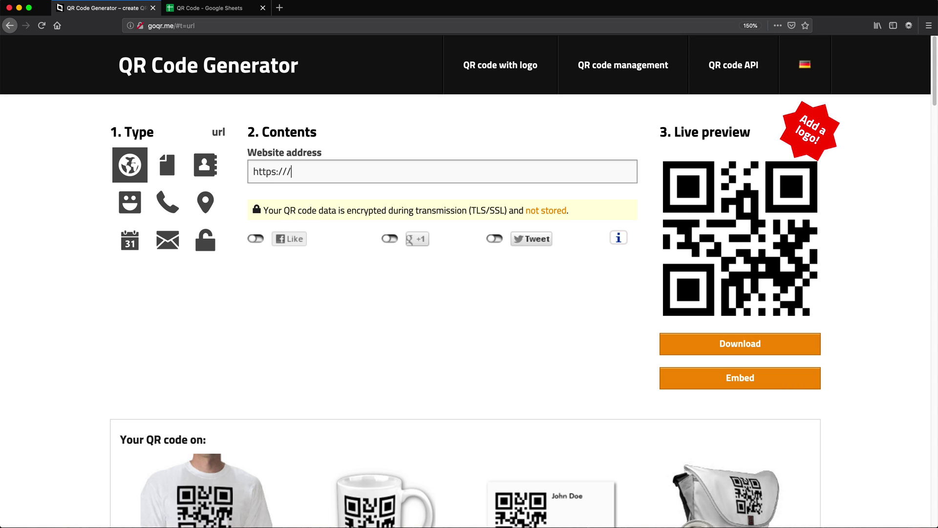
text(w.google.com)
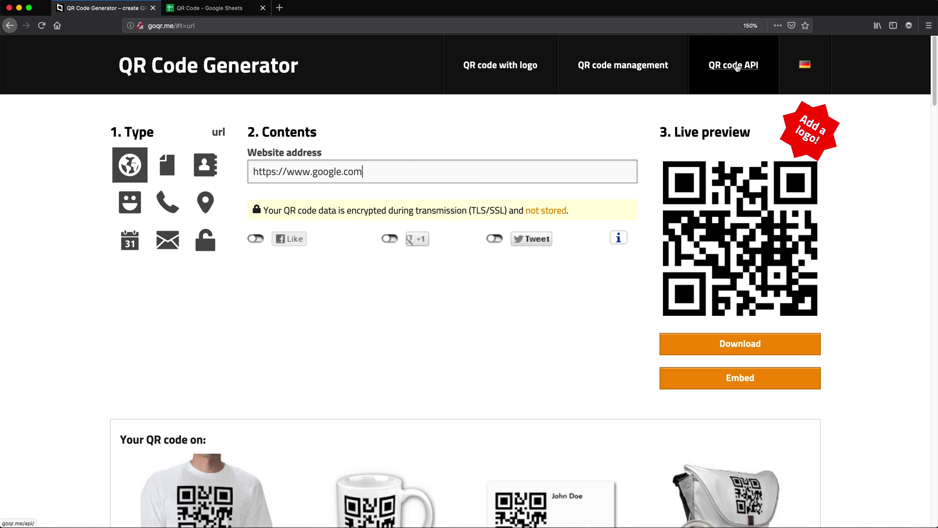
Step: Open the QR code API page's example 150x150 QR image and select its full web address
click(737, 67)
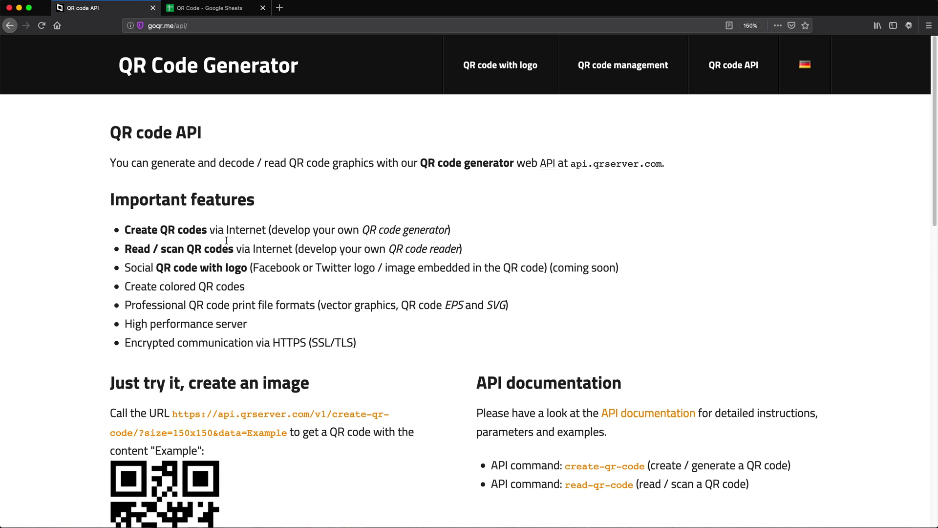
scroll(203, 186, down, 3)
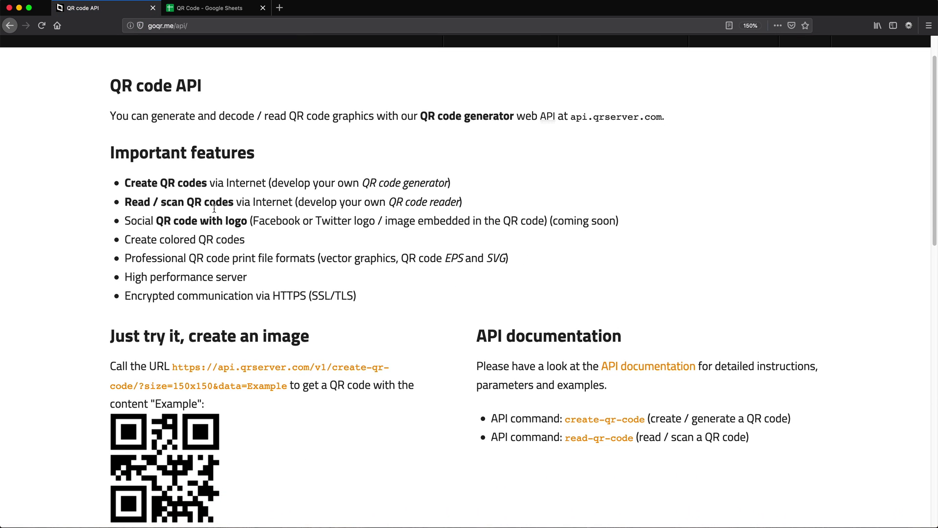
scroll(215, 212, down, 1)
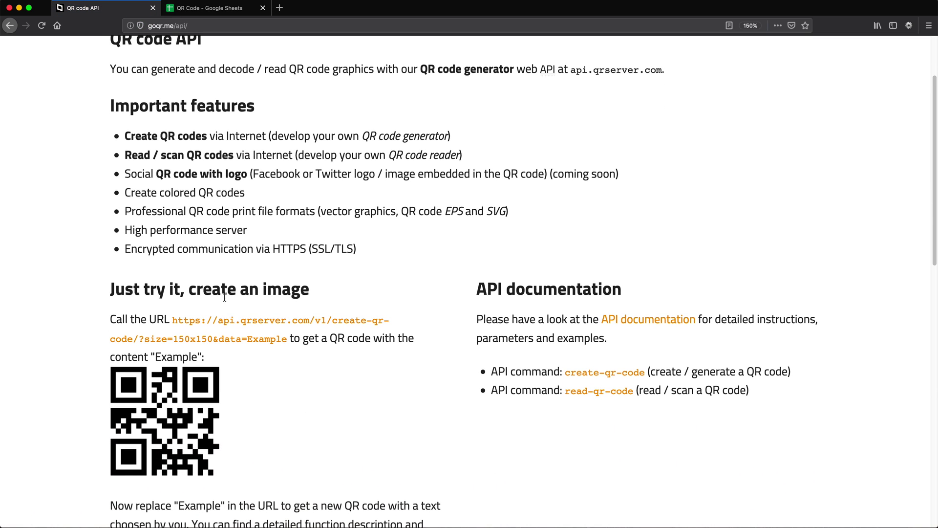
click(243, 325)
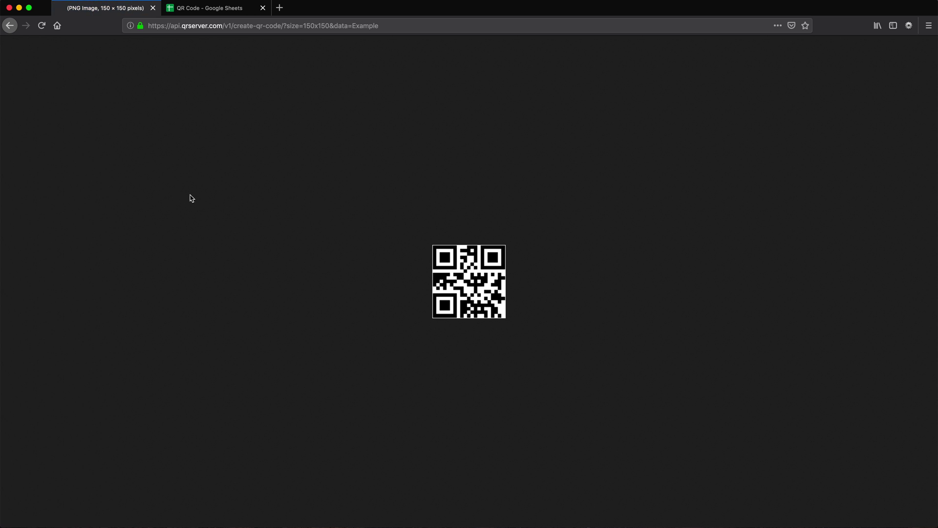
click(278, 27)
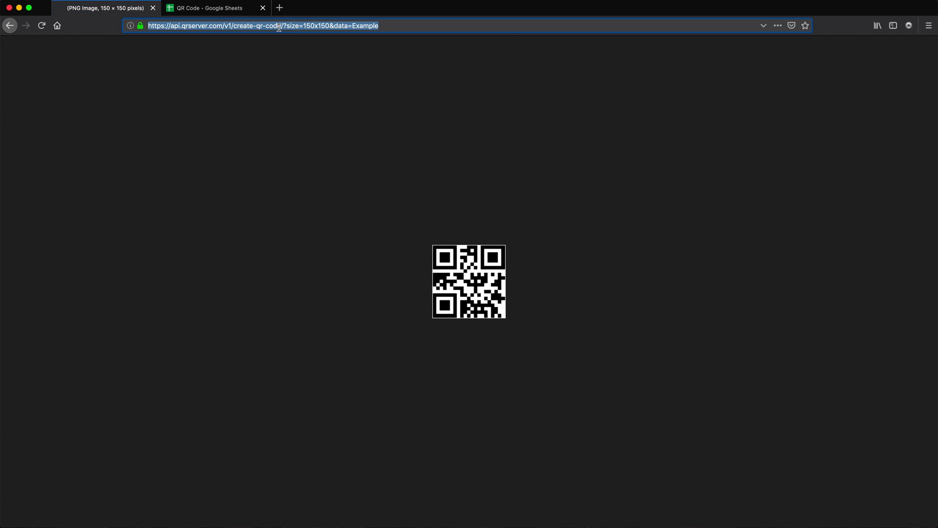
Step: Widen column B and paste the example create-qr-code API URL into cell B6
click(233, 3)
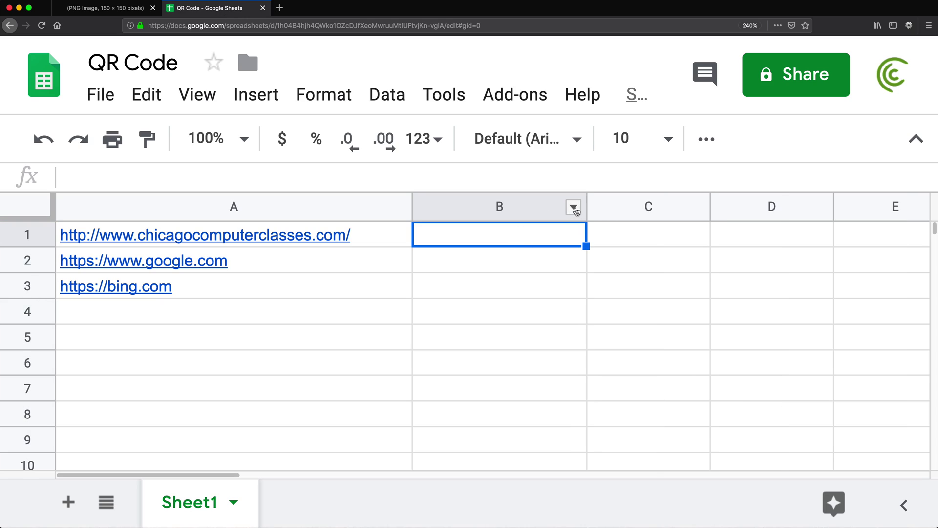
drag(586, 207, 811, 193)
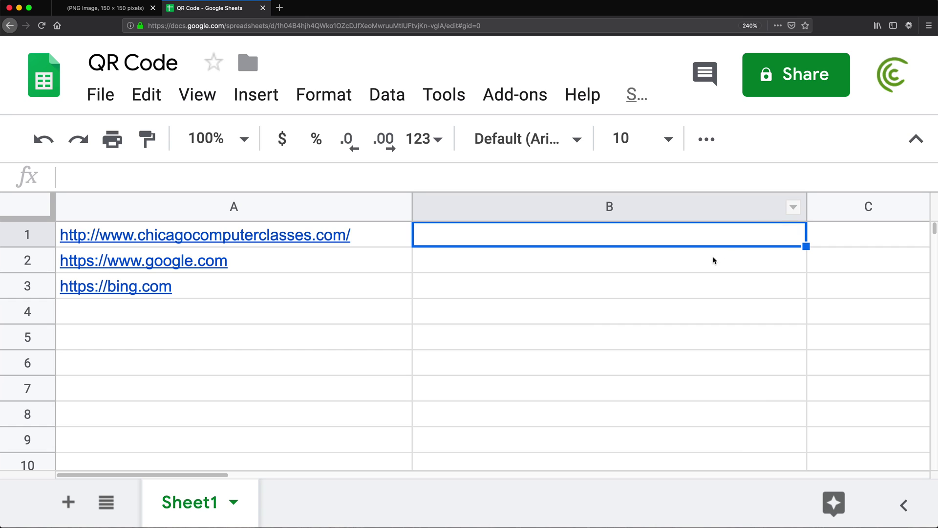
click(558, 370)
text(https://api.qrserver.com/v1/create-qr-code/?size=150x150&data=Example)
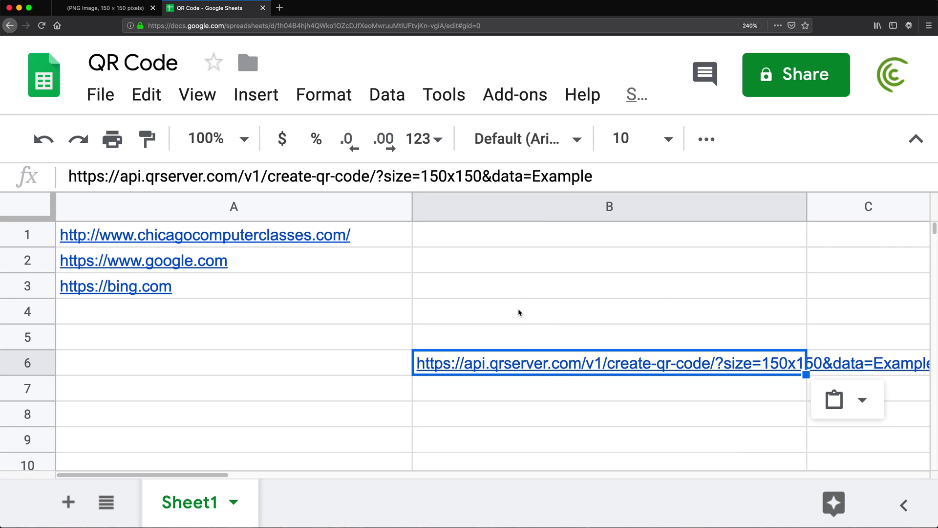
click(534, 317)
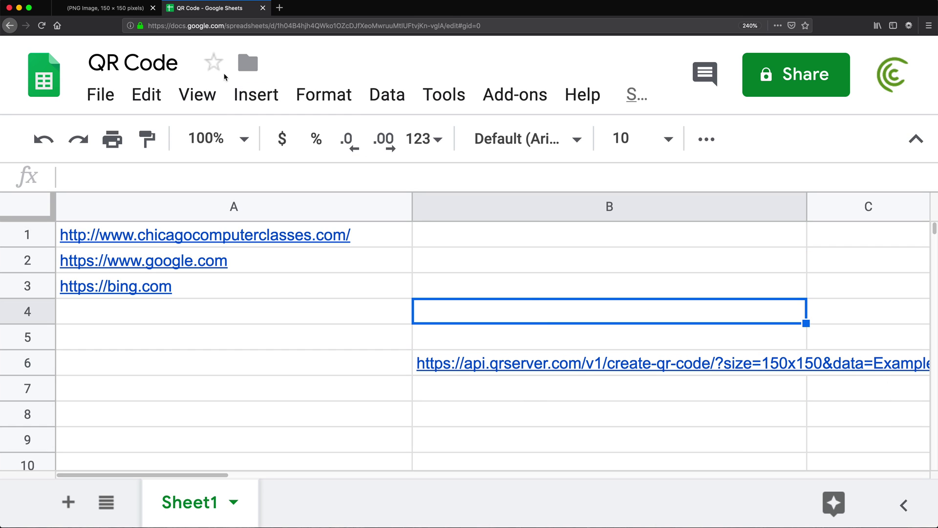
Step: Go back to the QR code API page and open the create-qr-code documentation
click(98, 8)
click(6, 26)
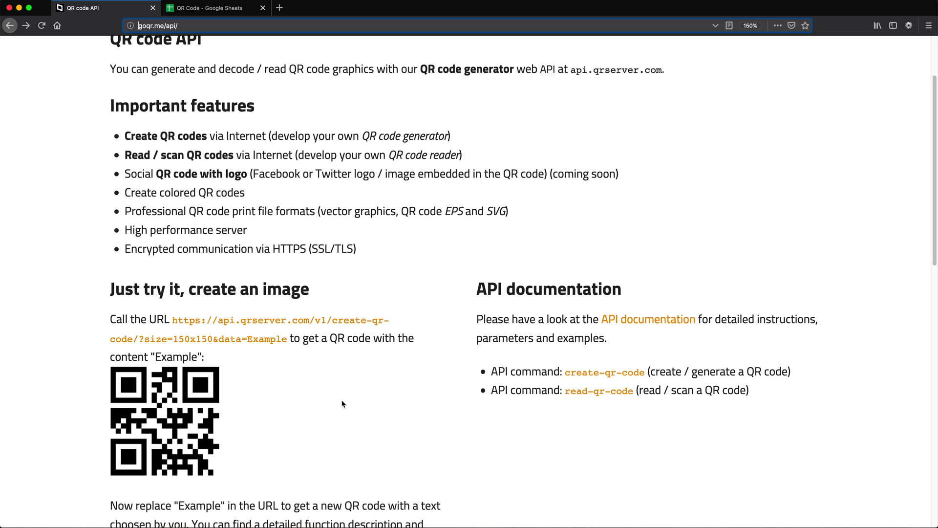
scroll(257, 241, up, 3)
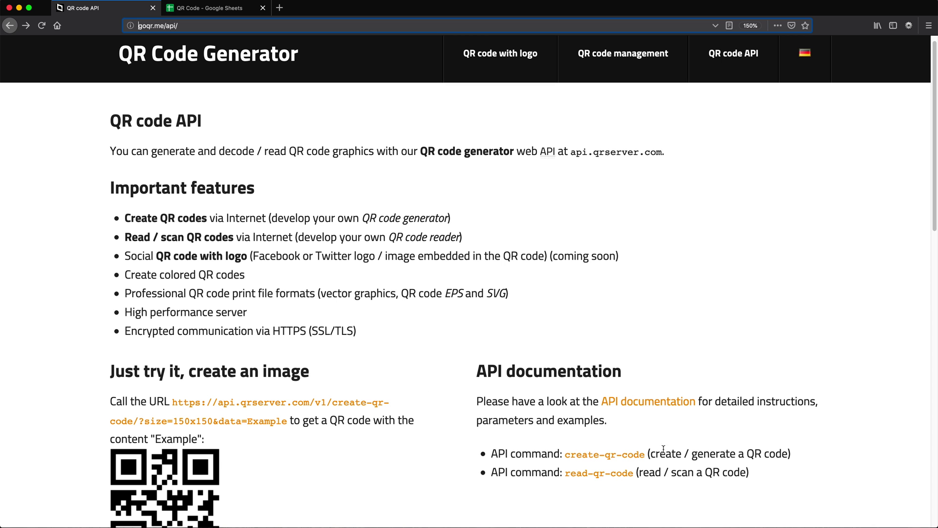
click(648, 403)
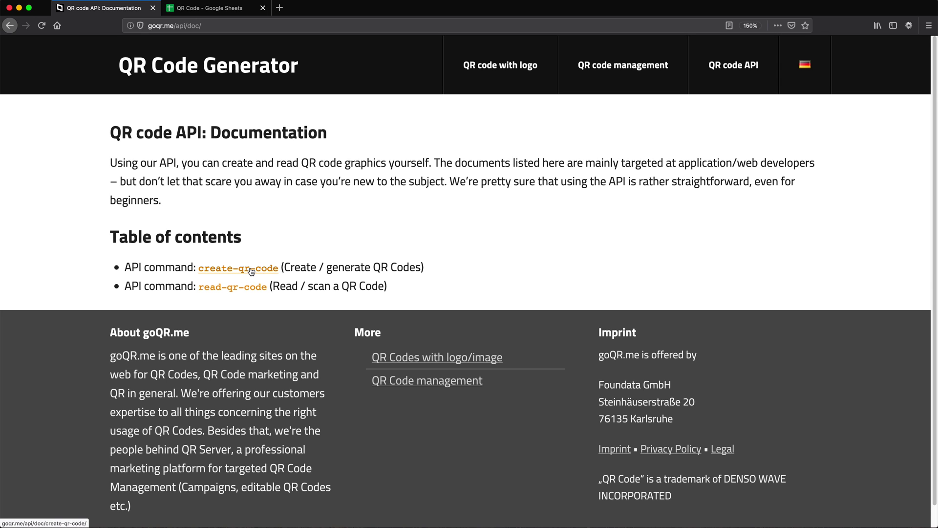
click(251, 270)
Step: Read through the create-qr-code parameters: data, size, charset-source, charset-target and ecc
scroll(288, 284, down, 7)
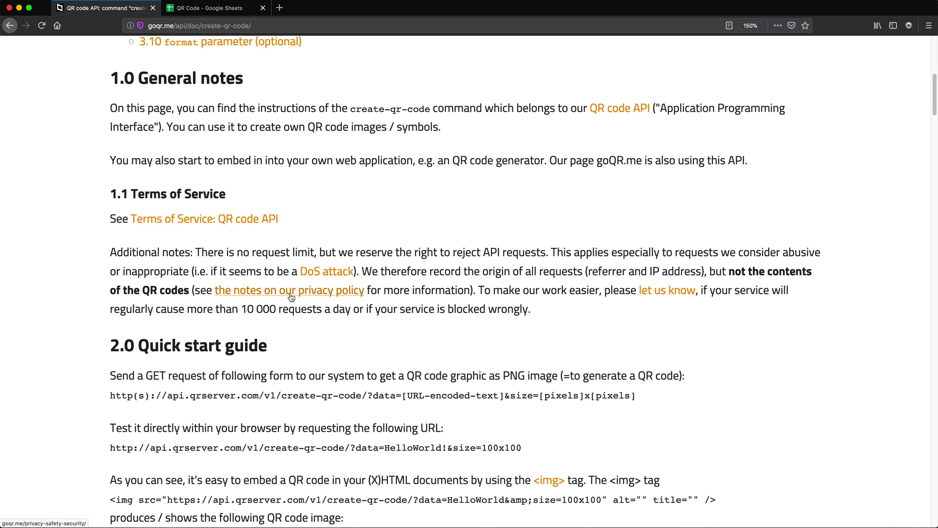
scroll(296, 305, down, 5)
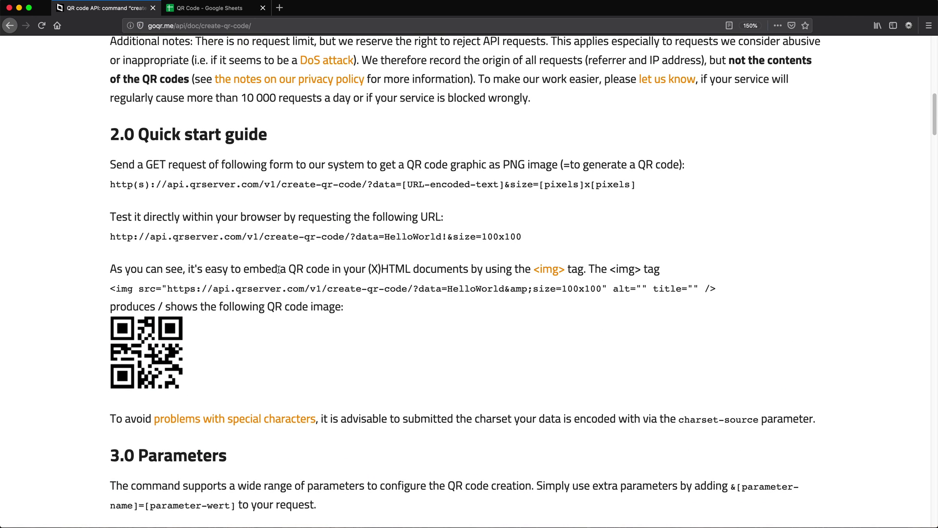
scroll(579, 369, down, 4)
scroll(579, 369, down, 3)
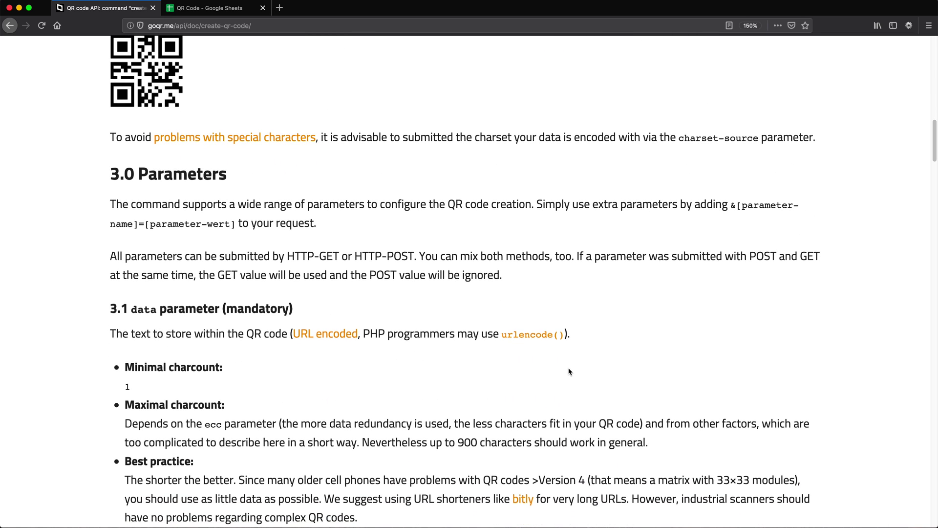
scroll(568, 373, down, 4)
scroll(488, 342, up, 5)
scroll(421, 304, down, 15)
scroll(493, 349, down, 12)
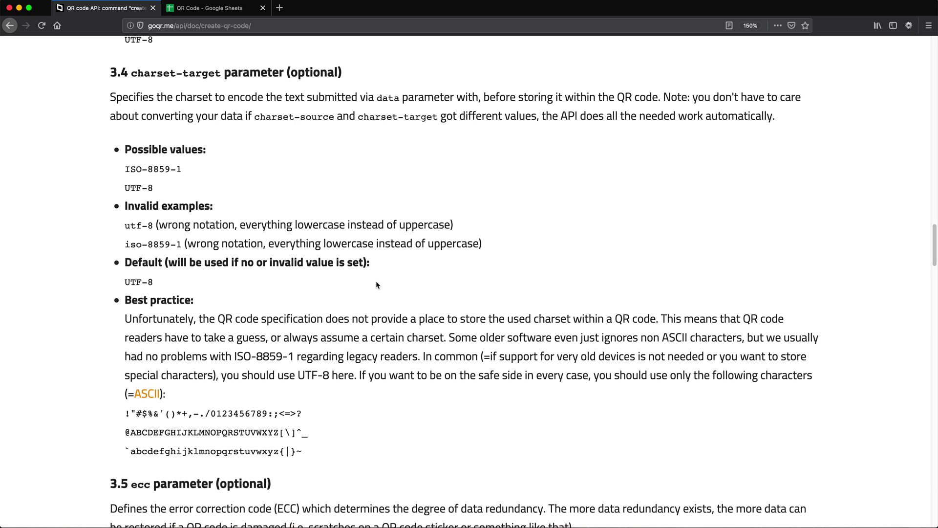
scroll(376, 293, down, 5)
scroll(374, 315, down, 5)
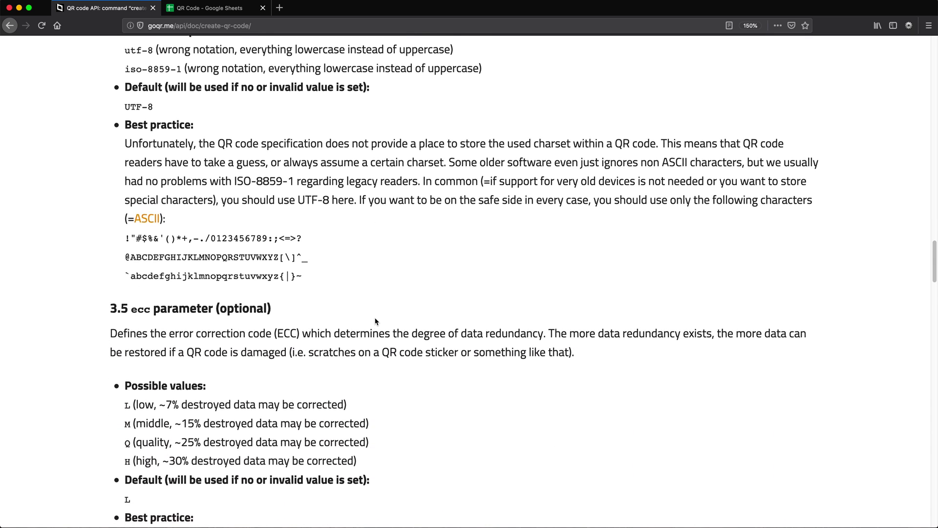
Step: Back in the sheet, edit B6's URL and select the sample value Example after data=
click(207, 9)
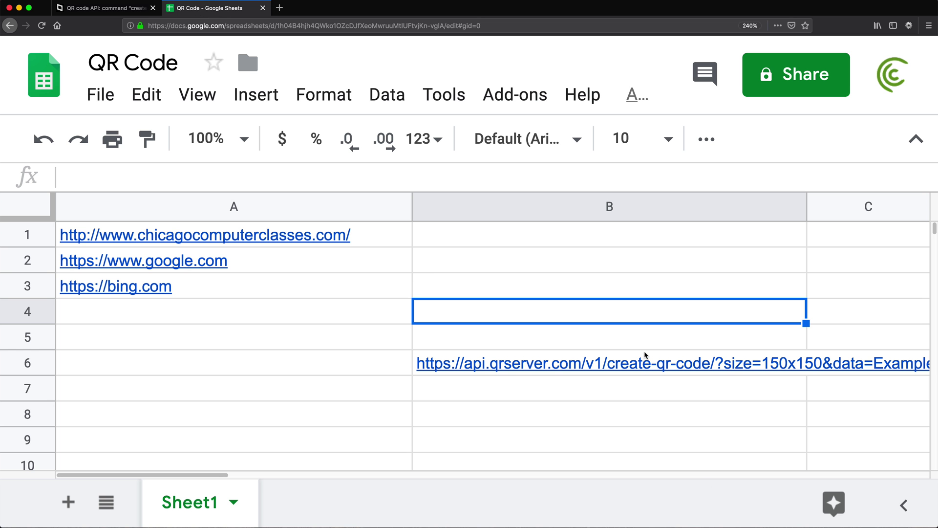
mouse_move(565, 377)
click(733, 347)
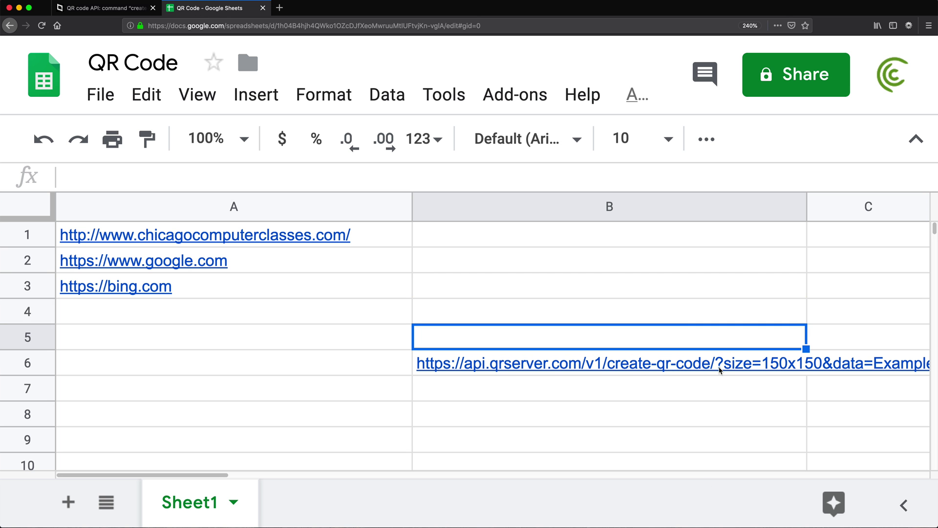
right_click(662, 367)
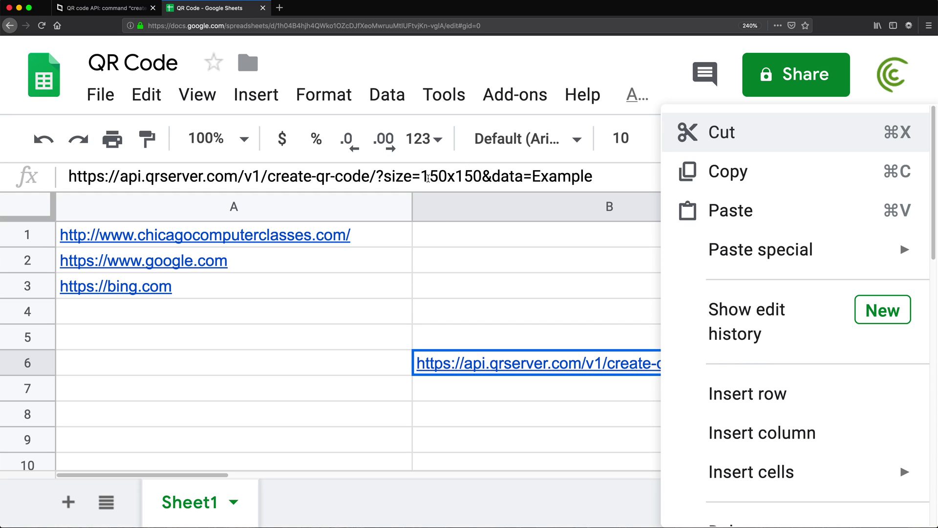
click(436, 176)
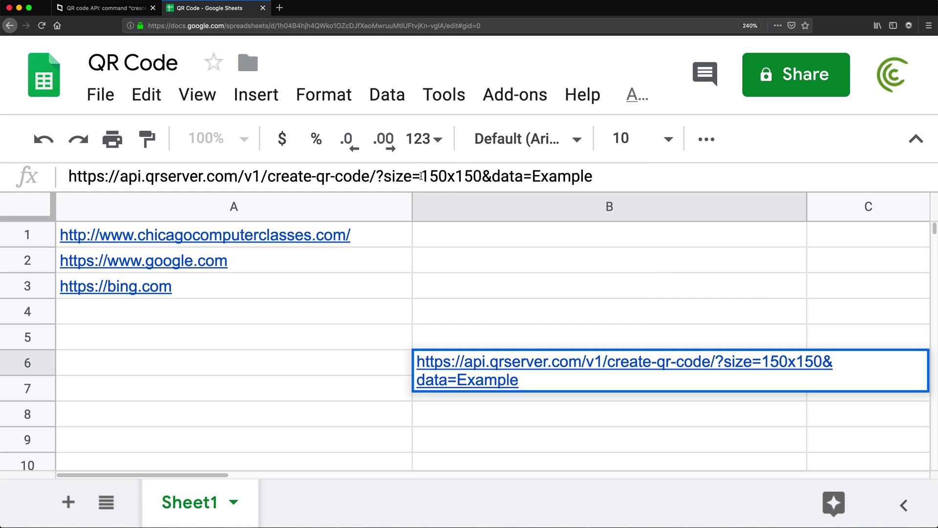
drag(420, 176, 446, 176)
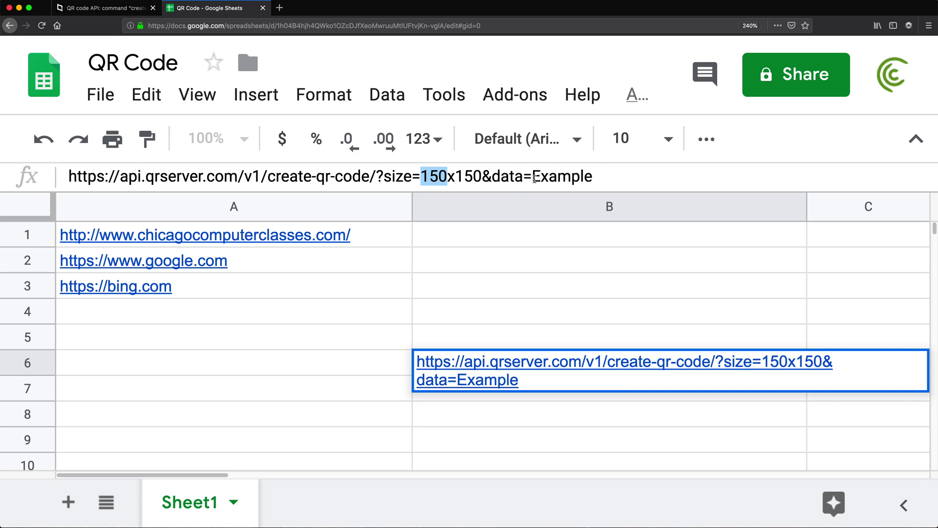
click(473, 176)
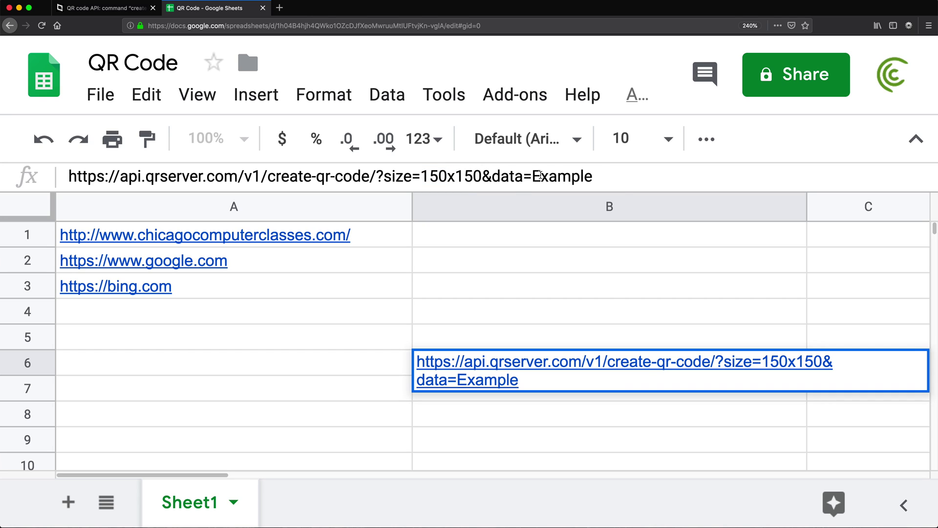
drag(491, 176, 606, 181)
click(535, 178)
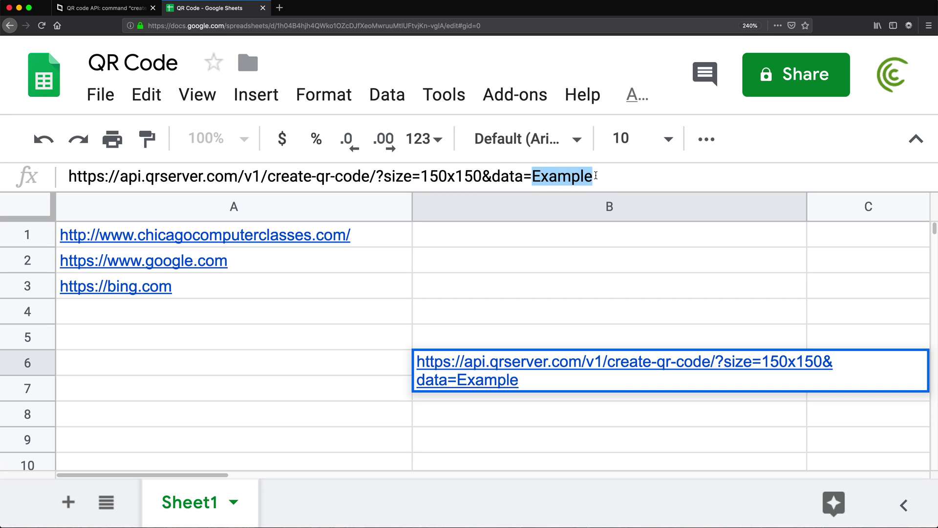
click(533, 177)
drag(533, 177, 615, 175)
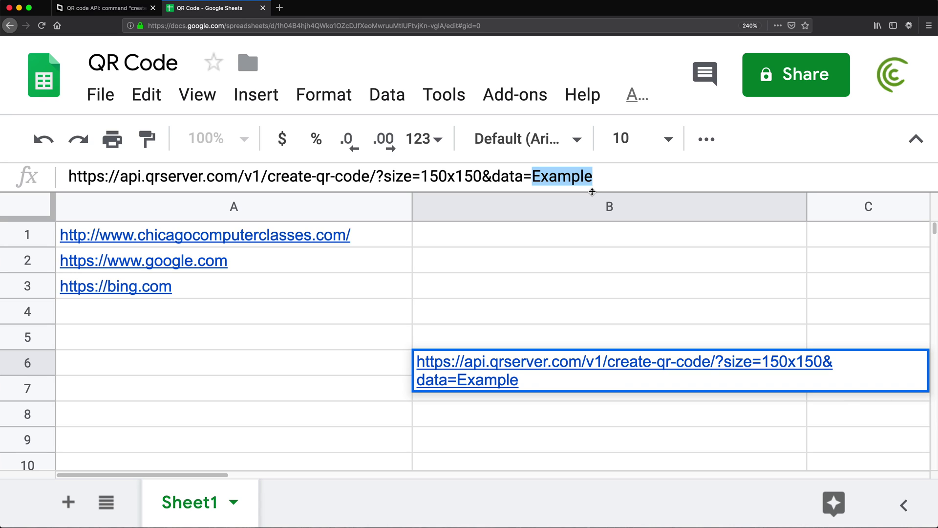
Step: Replace Example with a test address, then delete it so B6's URL ends at data=
text(https)
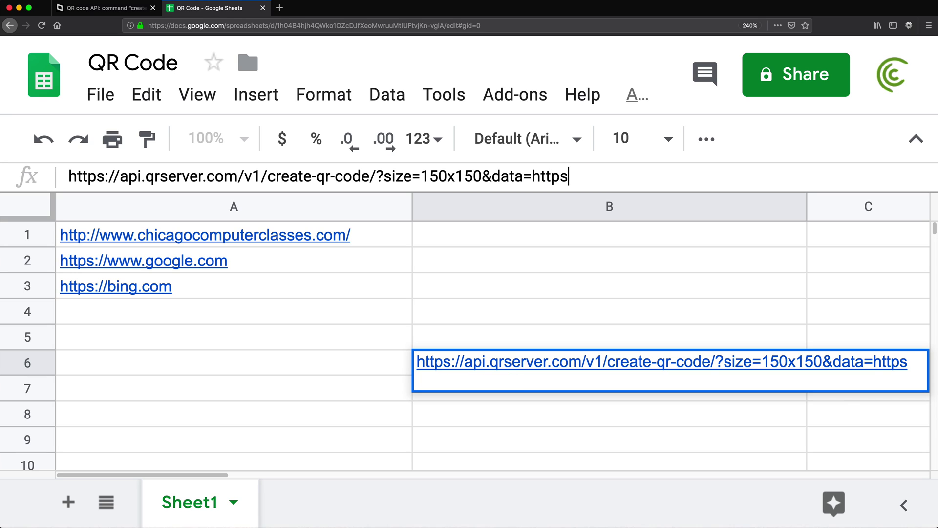
text(://dfgfdgds.)
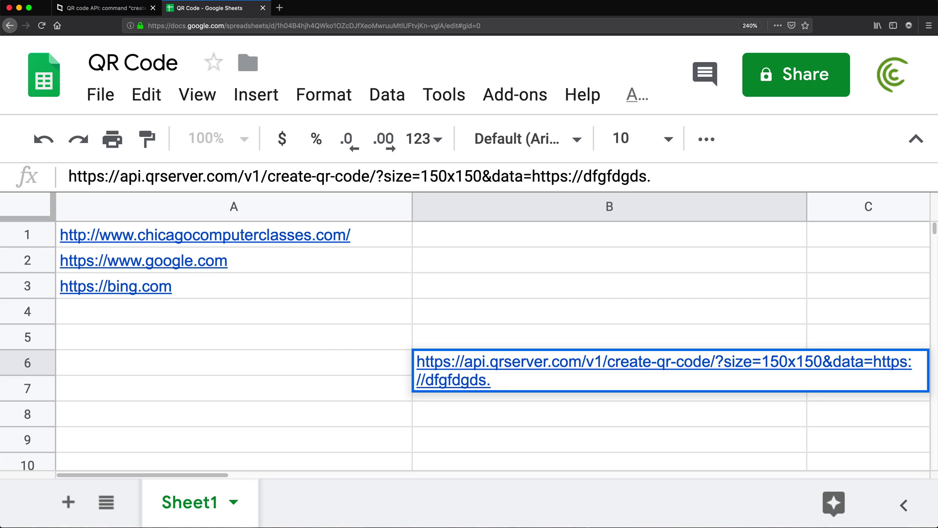
text(com)
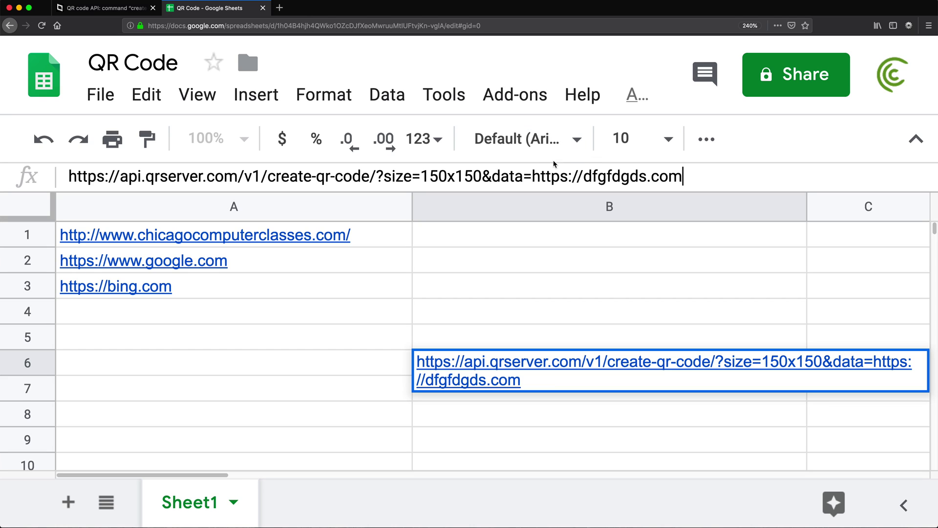
drag(532, 176, 676, 175)
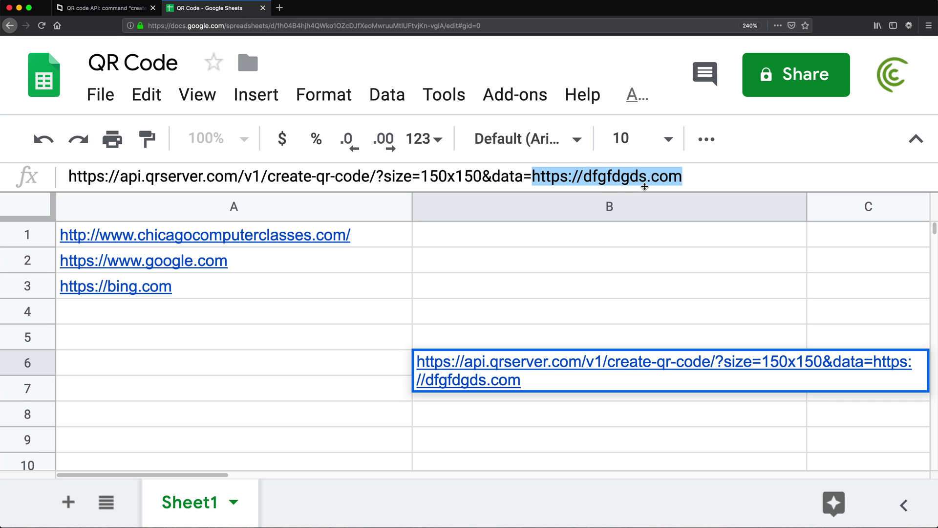
key(BackSpace)
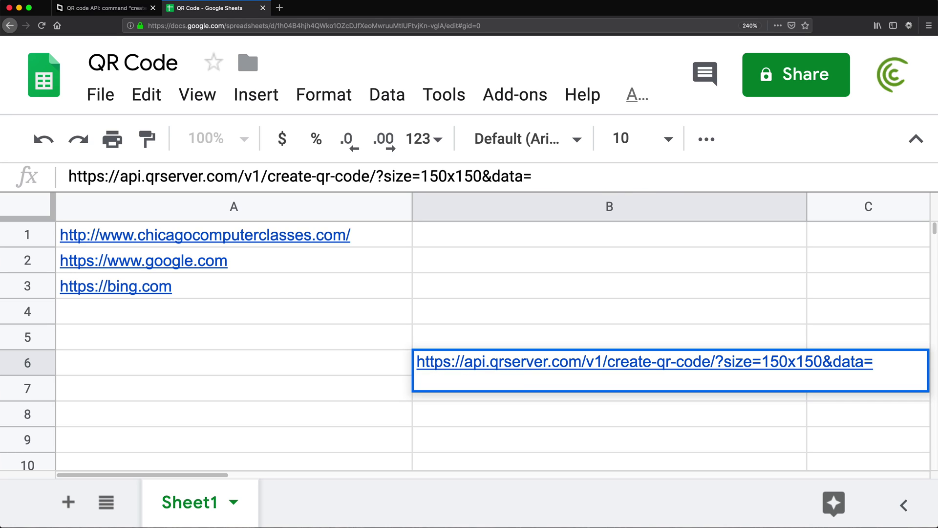
key(Return)
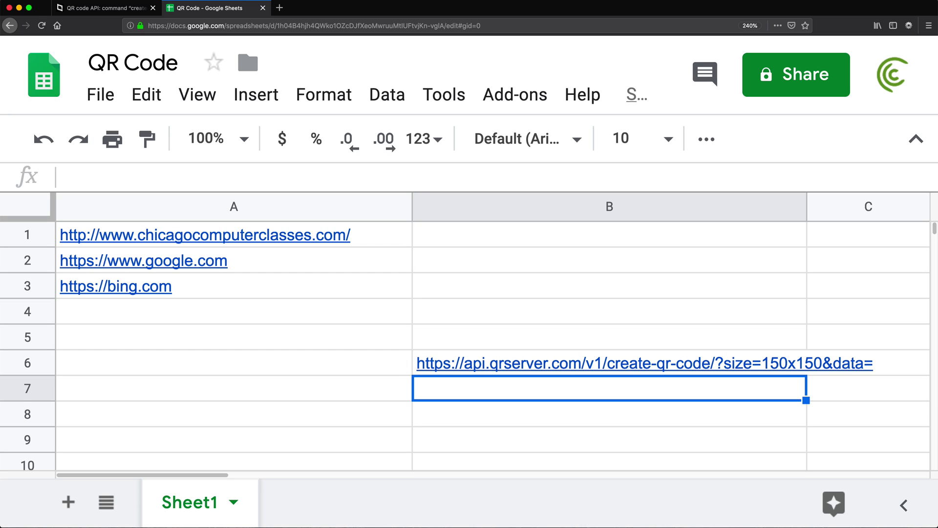
Step: Copy the base QR API URL from B6 and move to cell B1
click(807, 363)
key(cmd+c)
key(Up)
key(Up)
key(Up)
key(Up)
key(Up)
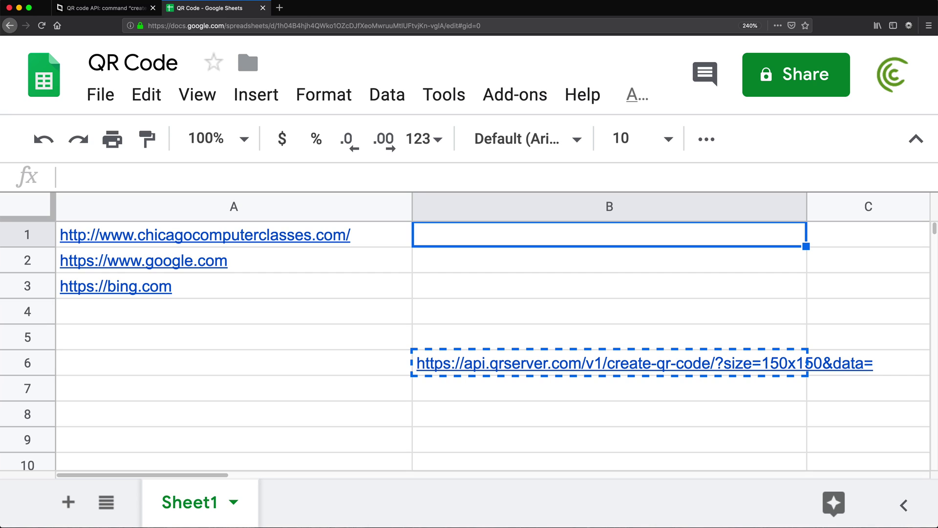
key(Left)
key(Down)
key(Down)
key(Up)
key(Up)
key(Right)
Step: Enter =ENCODEURL(A1) in cell B1
text(=)
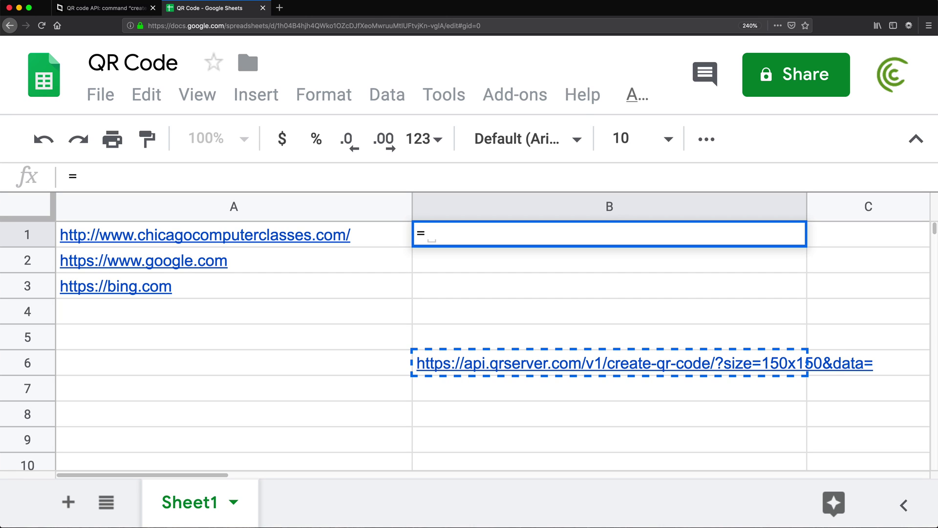
text(en)
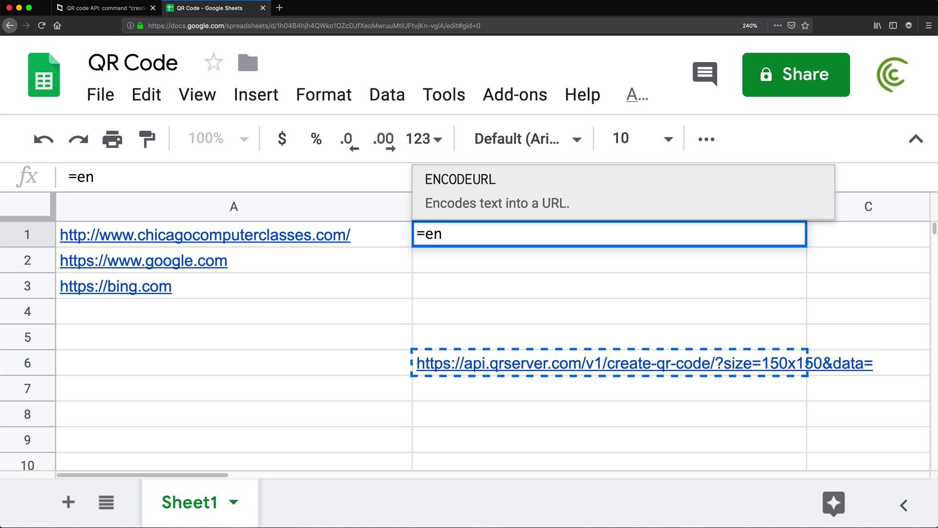
key(Tab)
click(361, 236)
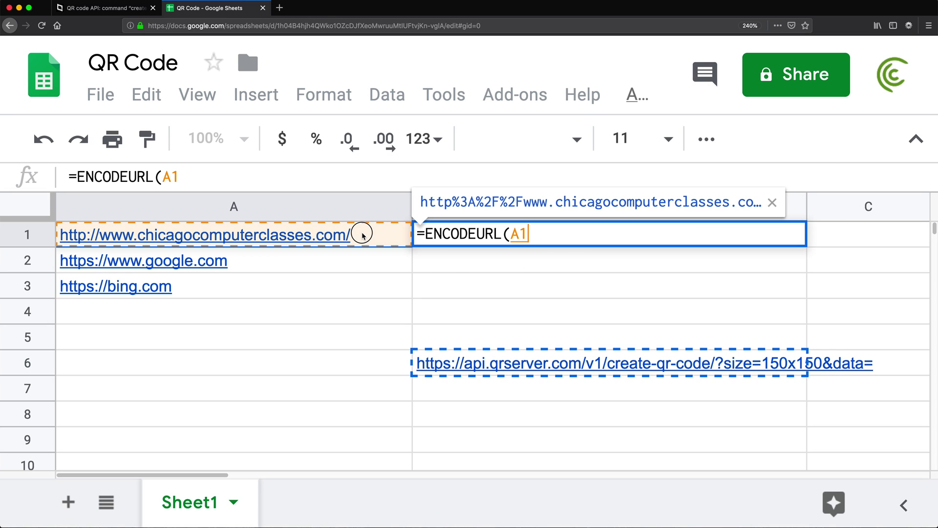
text())
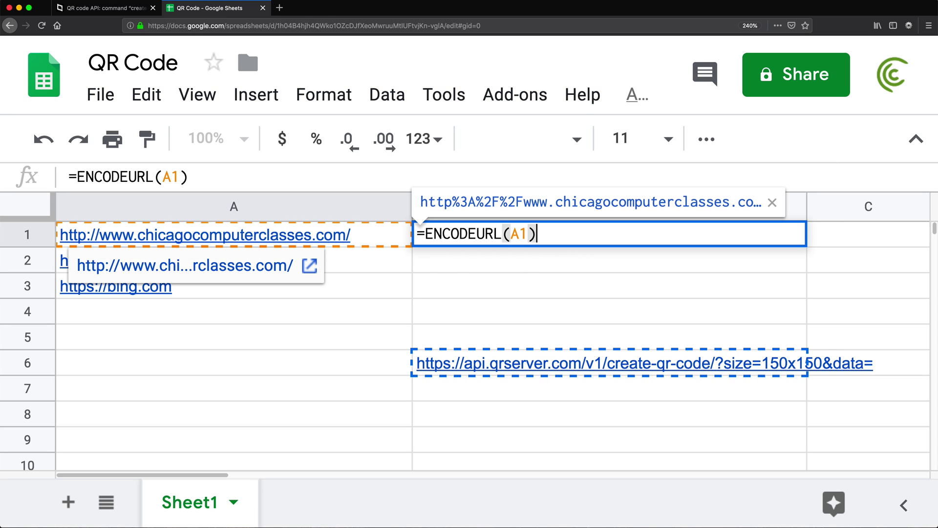
key(Return)
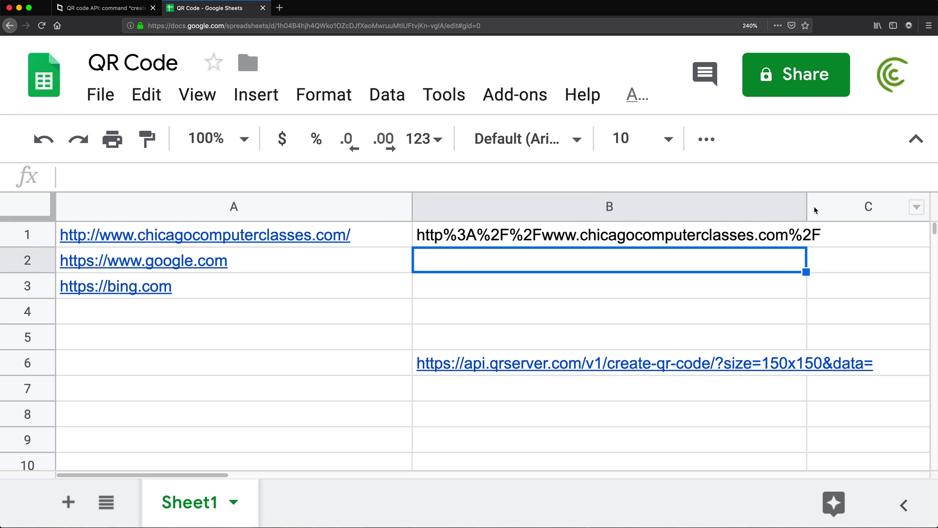
Step: Widen column B and fill the ENCODEURL formula down to B3
drag(809, 208, 854, 206)
click(847, 241)
drag(854, 246, 850, 289)
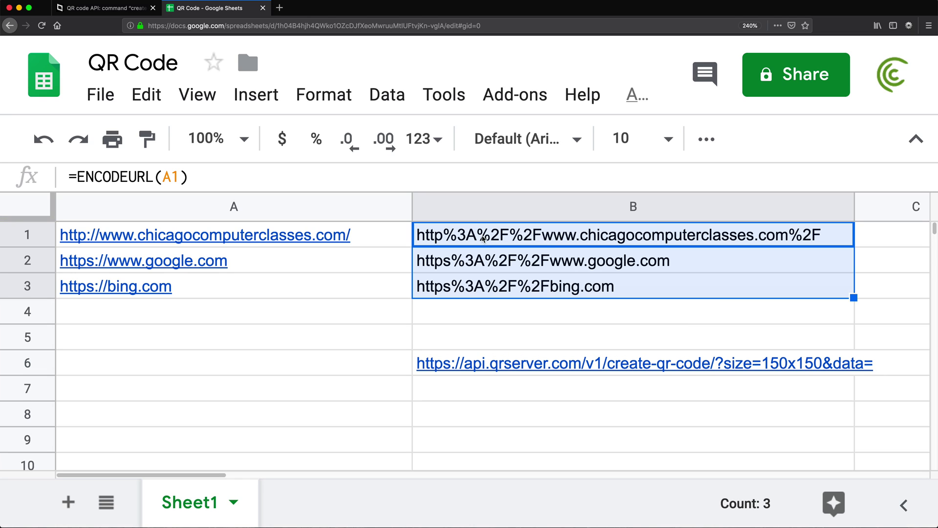
double_click(483, 238)
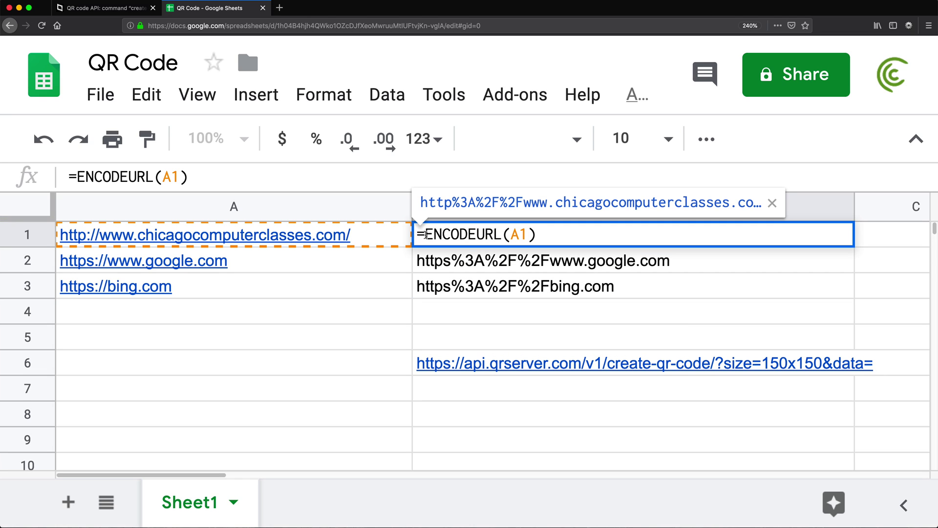
click(425, 235)
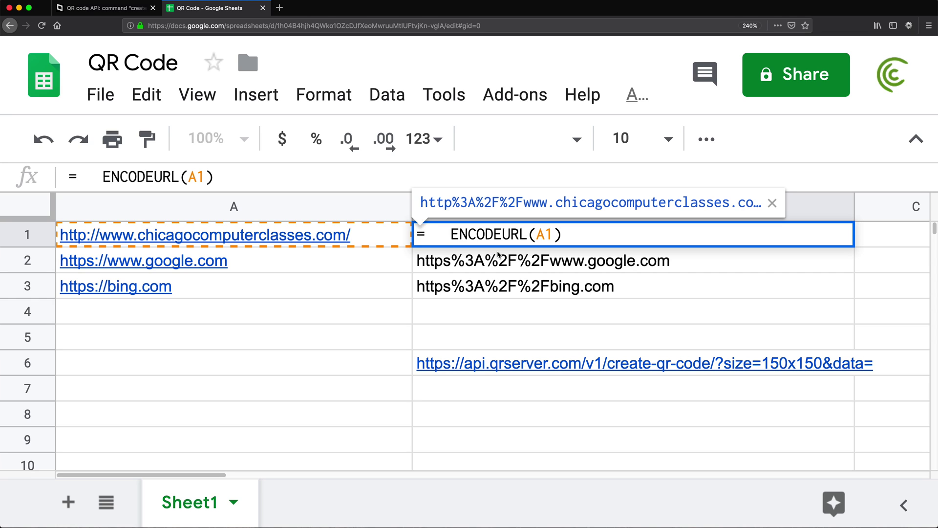
Step: Prefix B1's formula with the quoted create-qr-code base URL joined by & to ENCODEURL(A1)
text(")
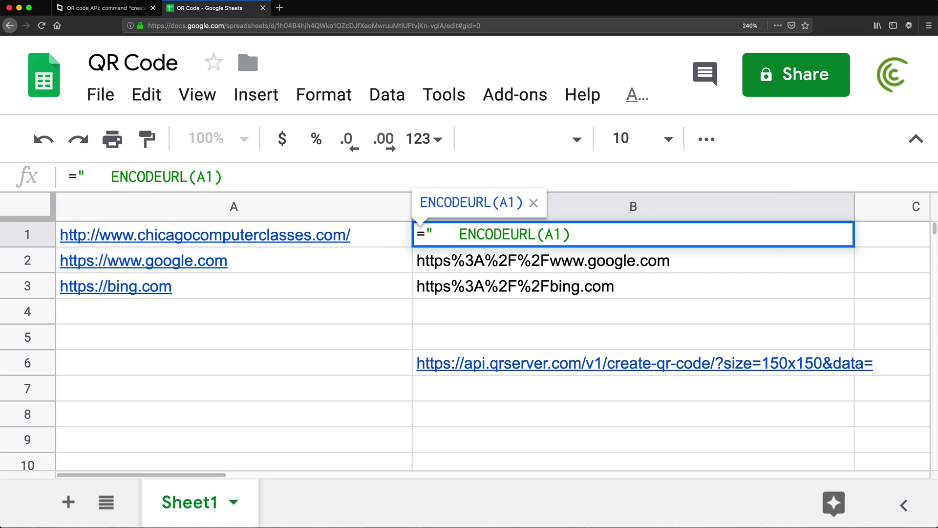
key(super+v)
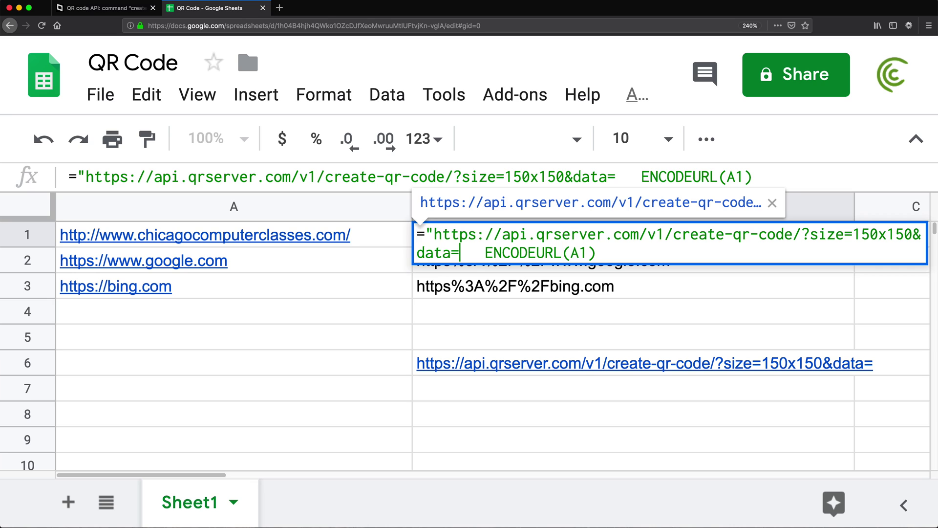
text(")
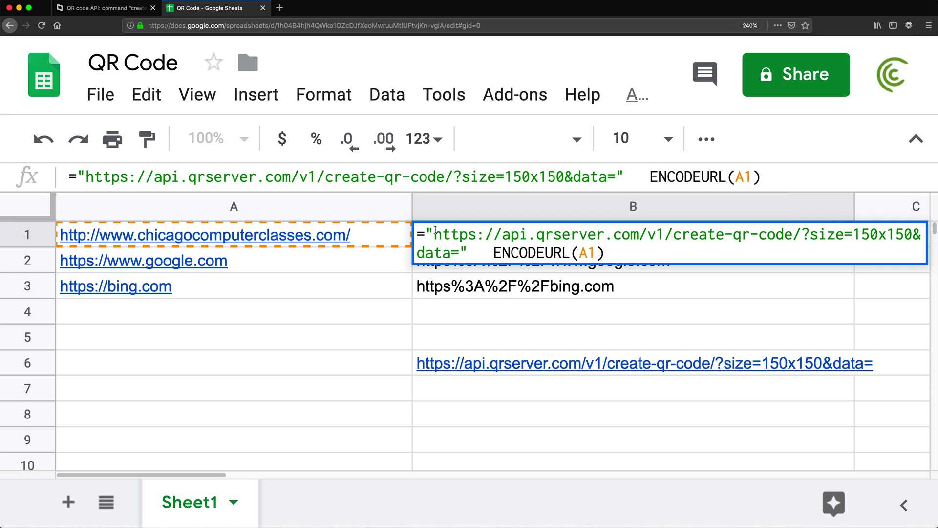
click(468, 243)
drag(468, 252, 493, 253)
text(&)
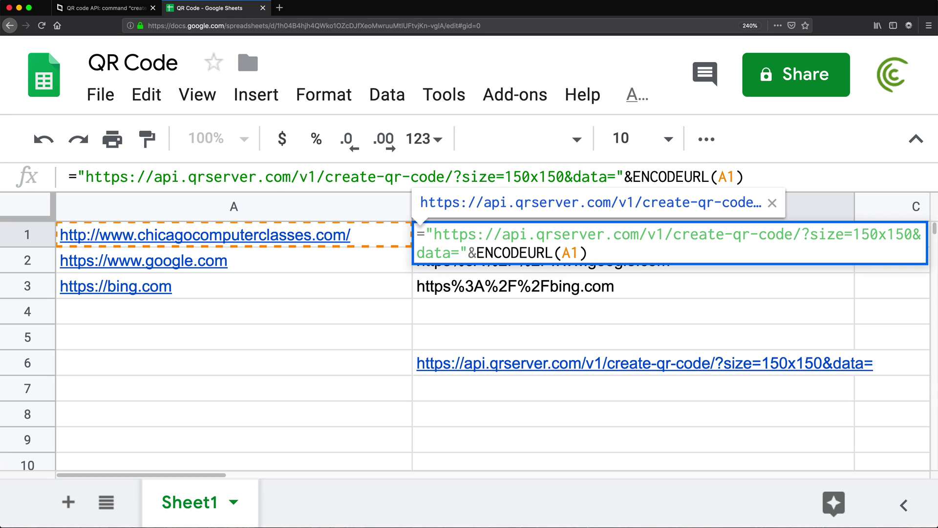
key(Right)
key(Right)
key(Right)
key(Right)
key(Right)
key(Right)
key(Right)
key(Right)
key(Right)
key(Right)
key(Right)
key(Right)
key(Right)
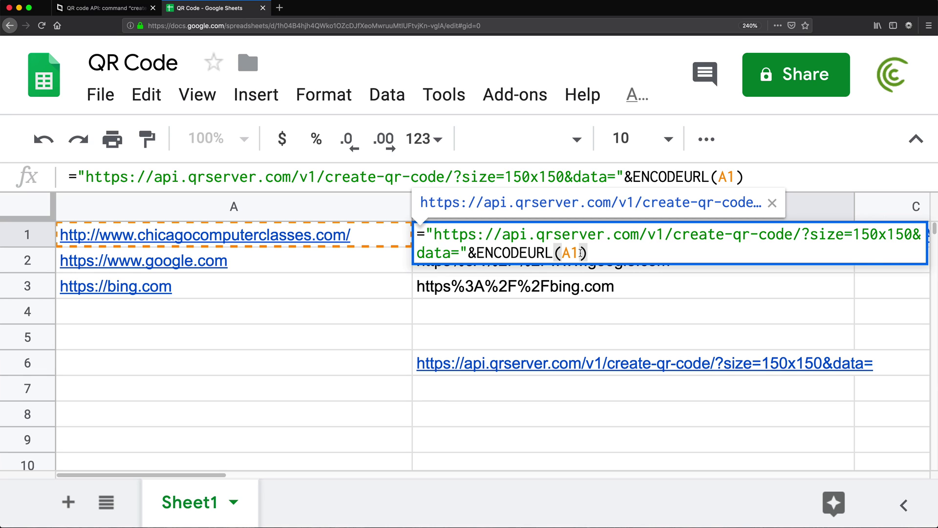
key(Return)
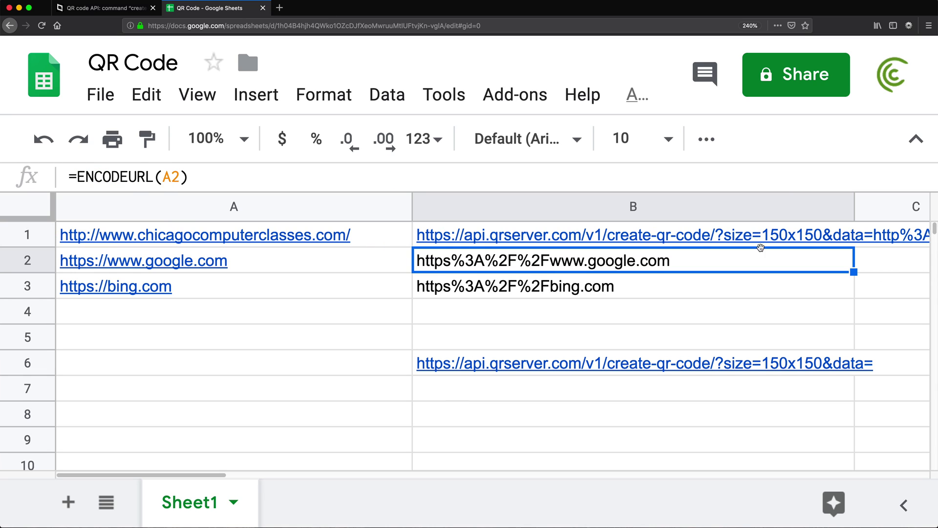
key(super+minus)
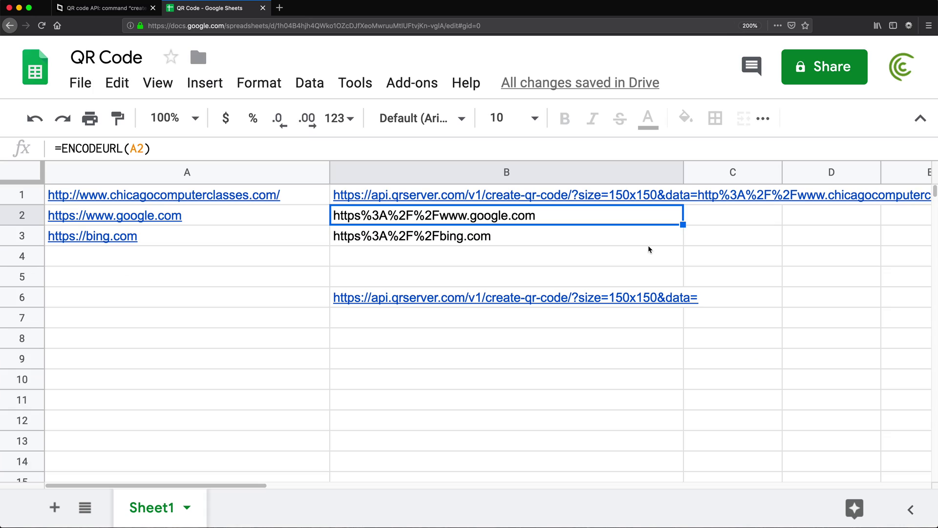
key(super+minus)
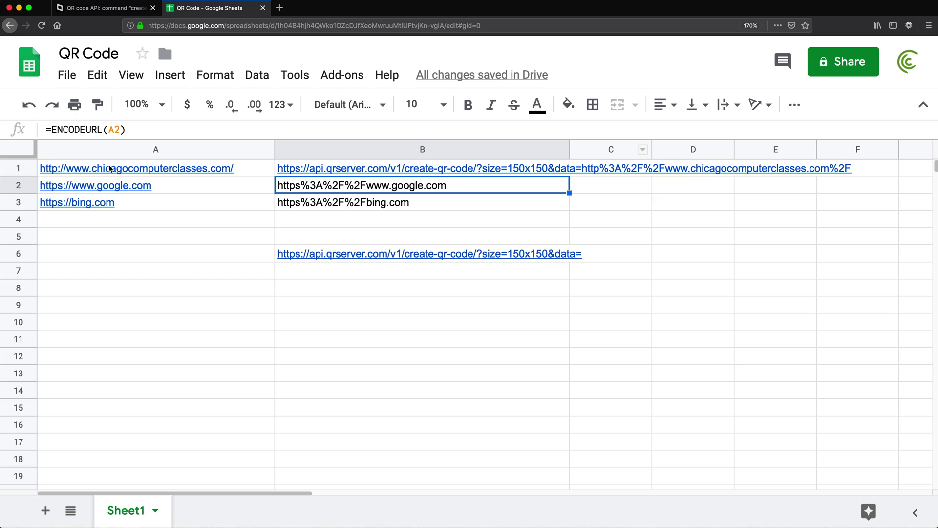
Step: Fill B1's combined QR URL formula down through B2 and B3
right_click(307, 167)
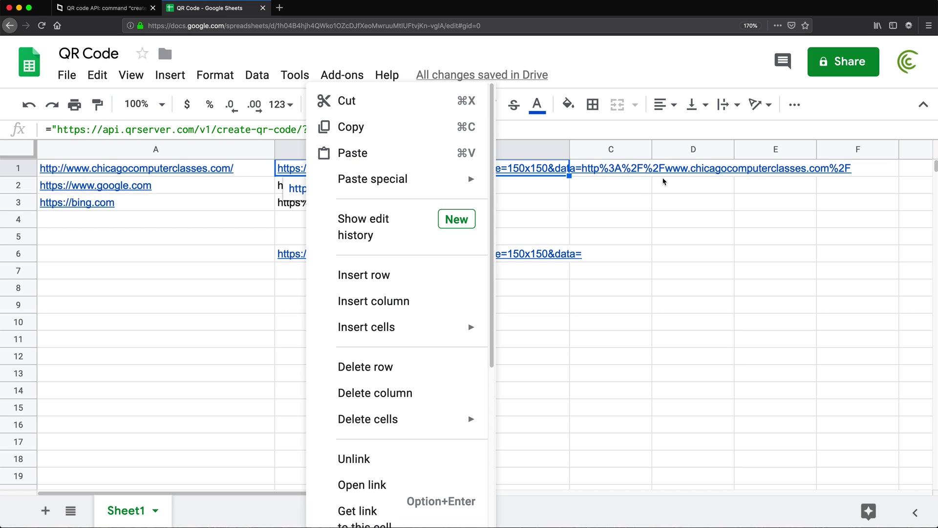
click(570, 182)
drag(569, 175, 567, 209)
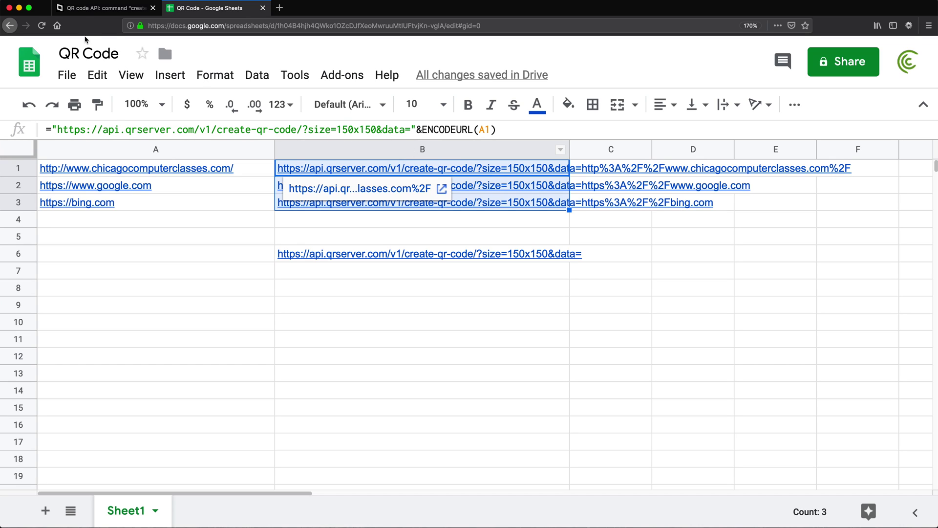
Step: Cut the QR URL formula text out of cell B1
right_click(485, 177)
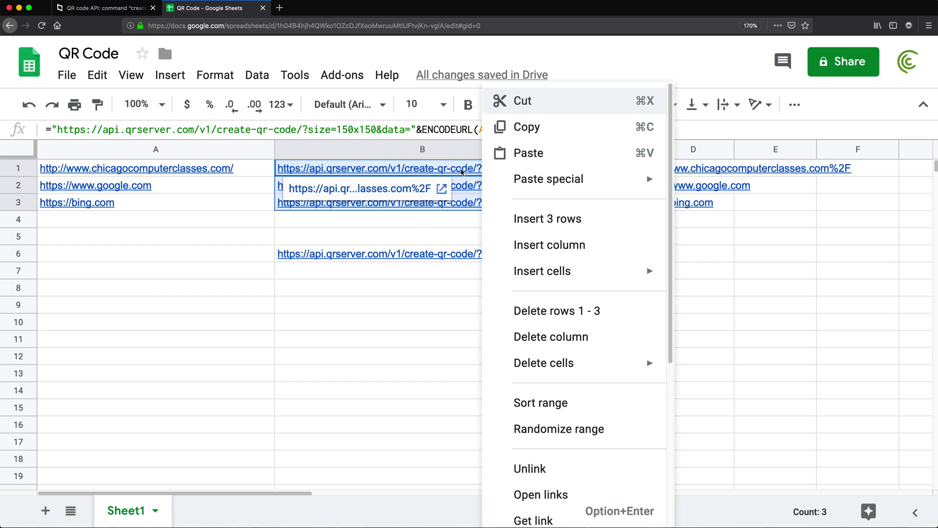
click(254, 171)
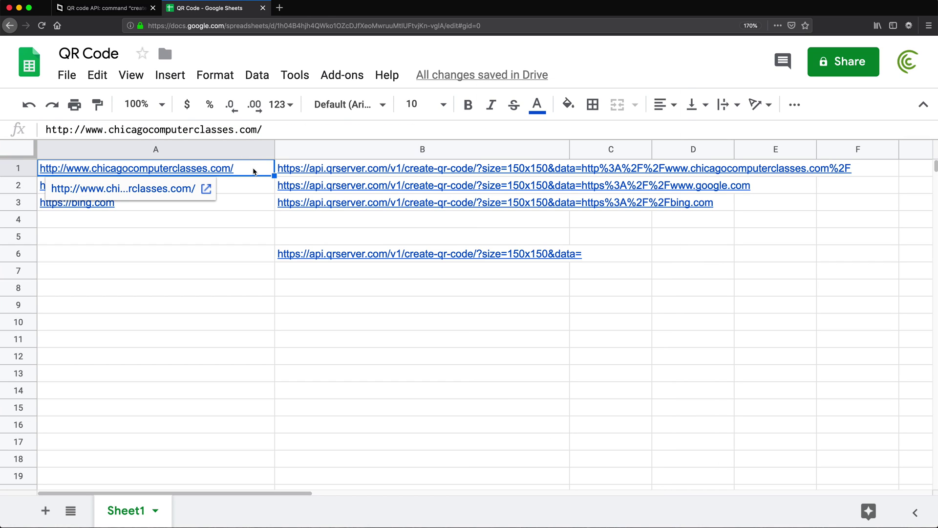
click(547, 168)
double_click(547, 168)
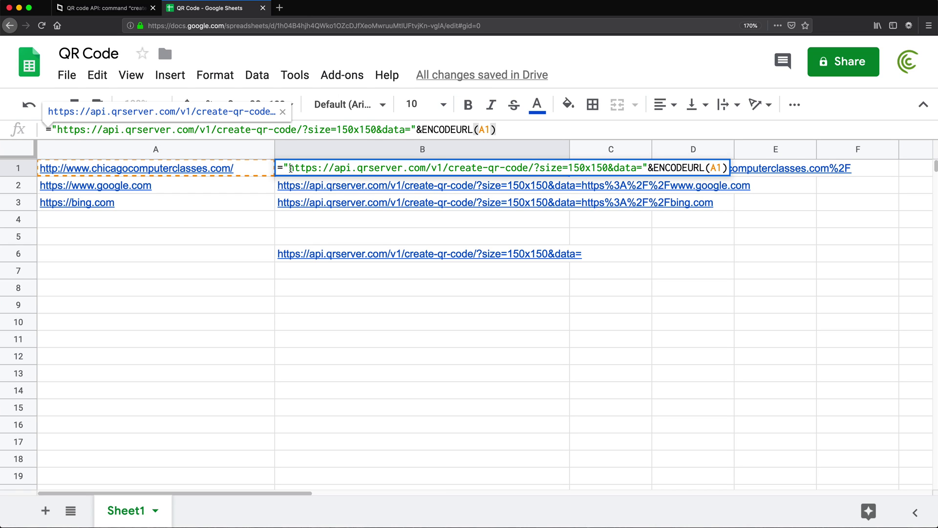
drag(284, 166, 742, 172)
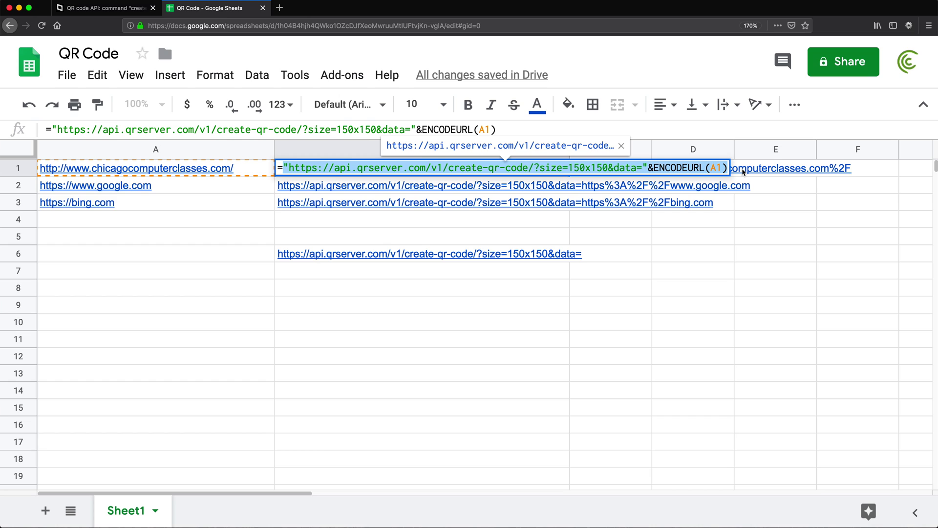
key(super+x)
Step: Rewrite B1 as =IMAGE() wrapping the pasted QR API URL and ENCODEURL(A1)
text(ime)
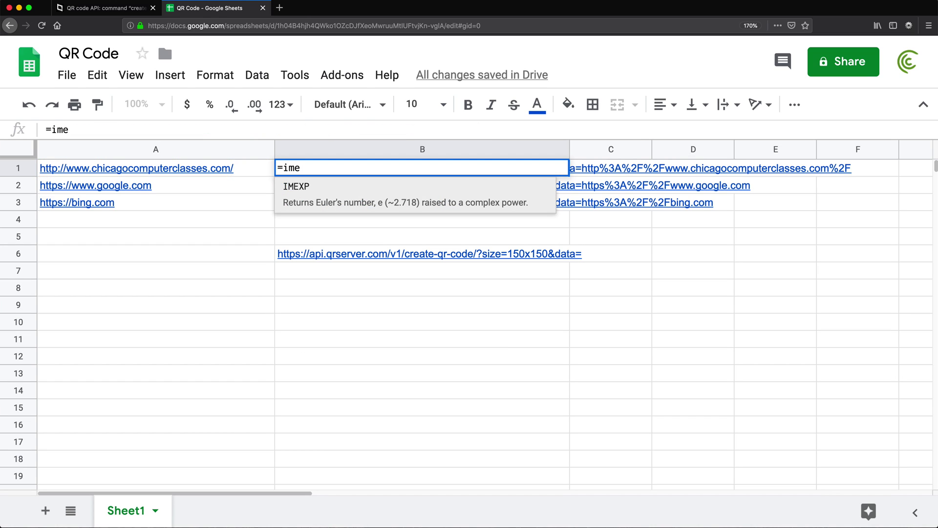
key(BackSpace)
text(ag)
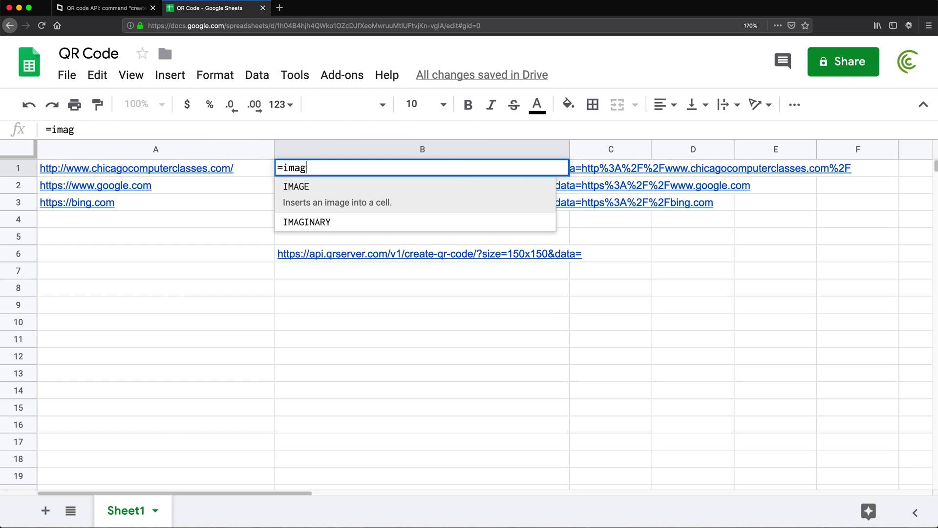
key(Tab)
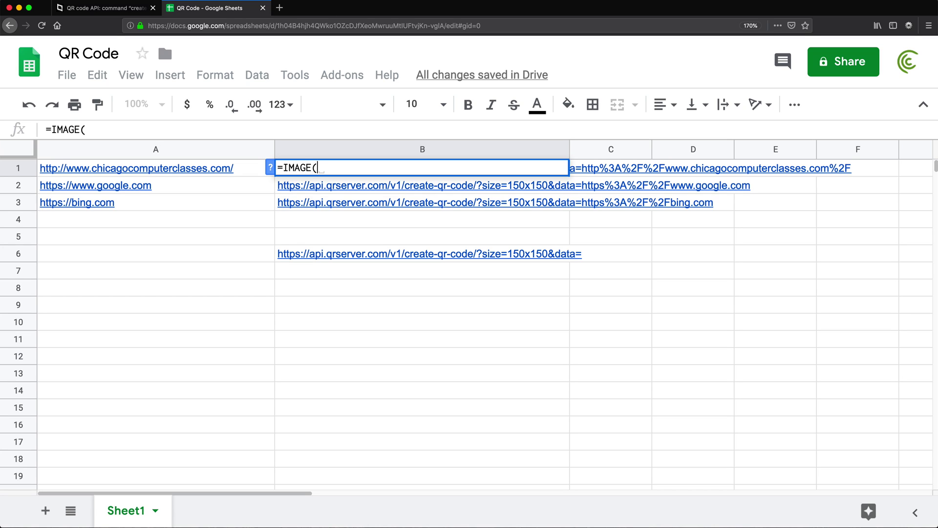
key(super+v)
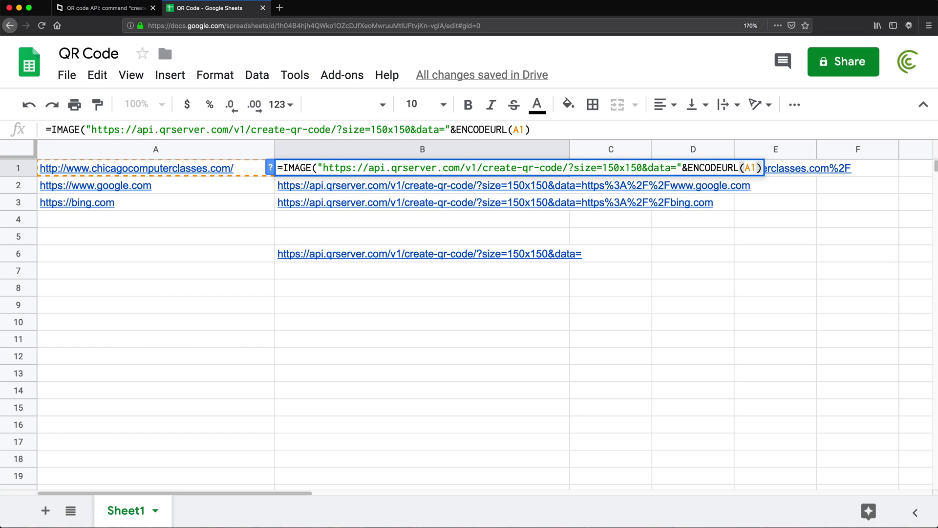
text())
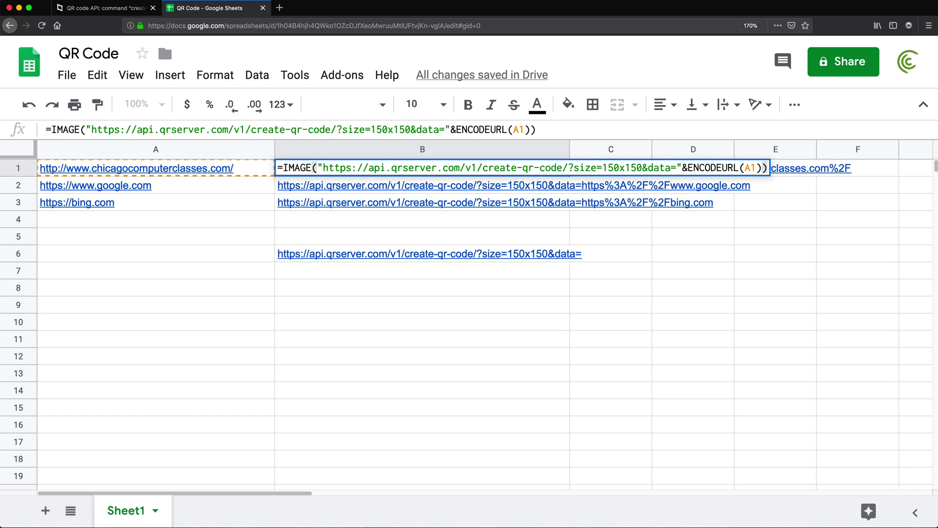
key(Return)
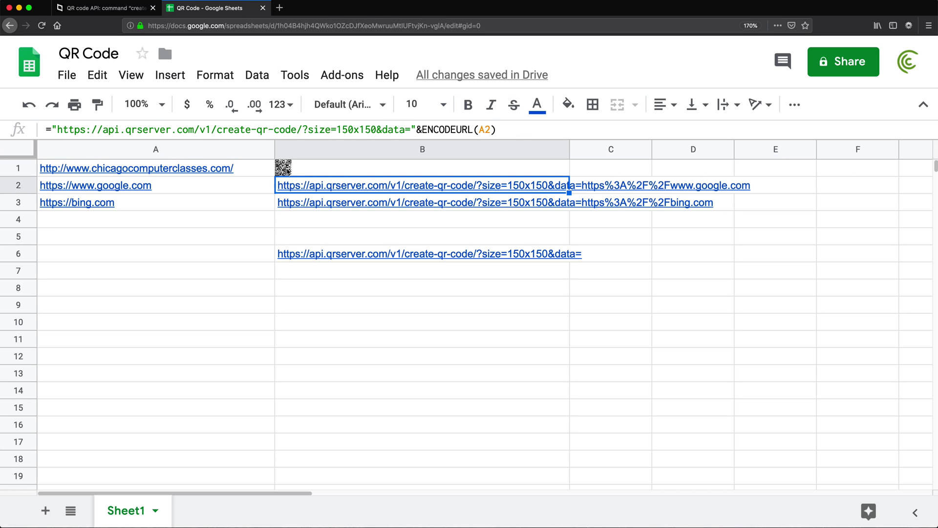
Step: Fill the IMAGE formula down to B3 and enlarge rows 1–3 to display the QR codes
click(288, 171)
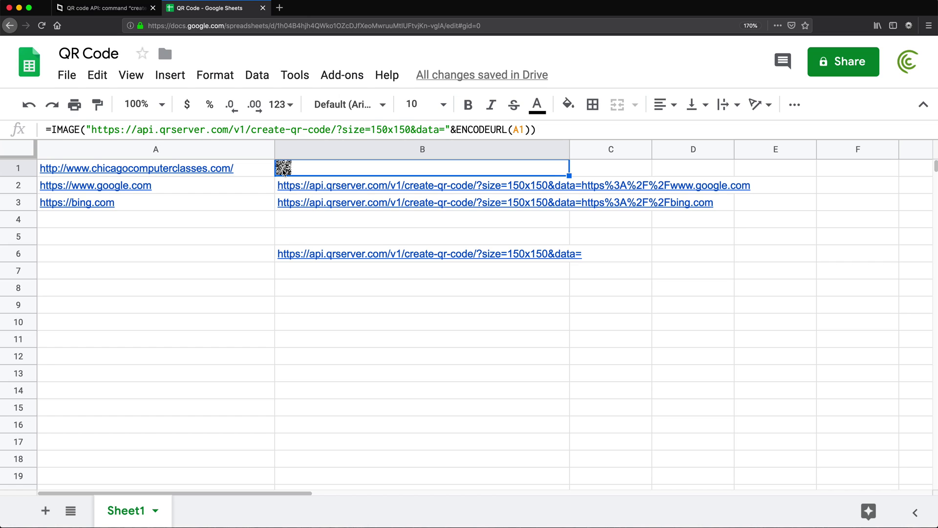
drag(570, 175, 563, 207)
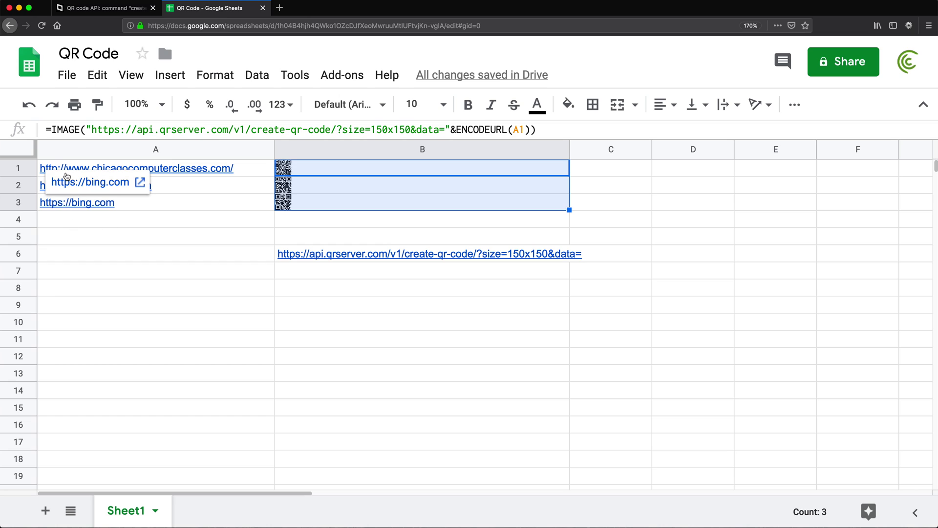
click(23, 169)
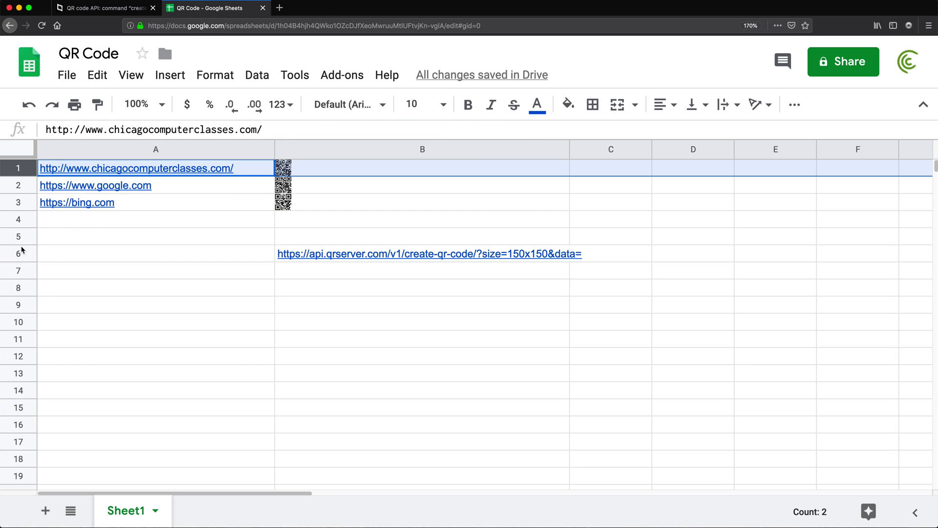
shift+click(19, 204)
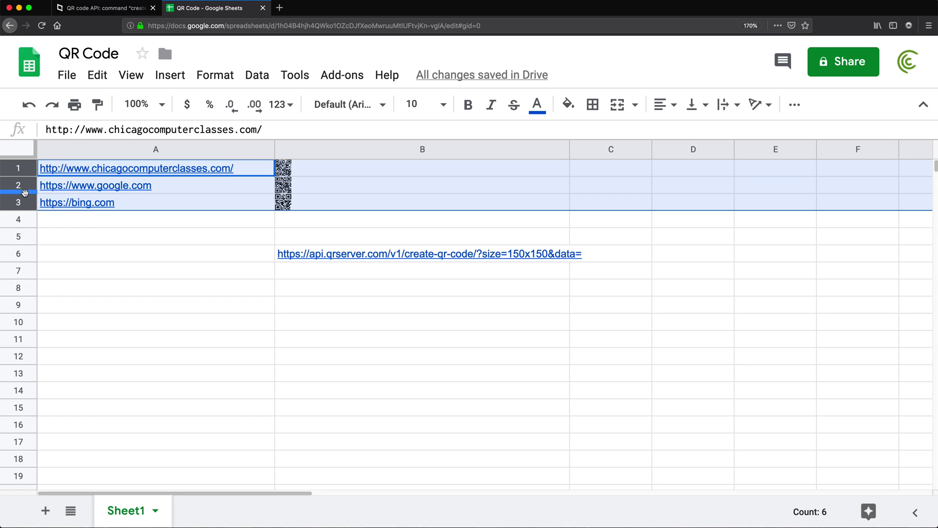
drag(25, 191, 19, 280)
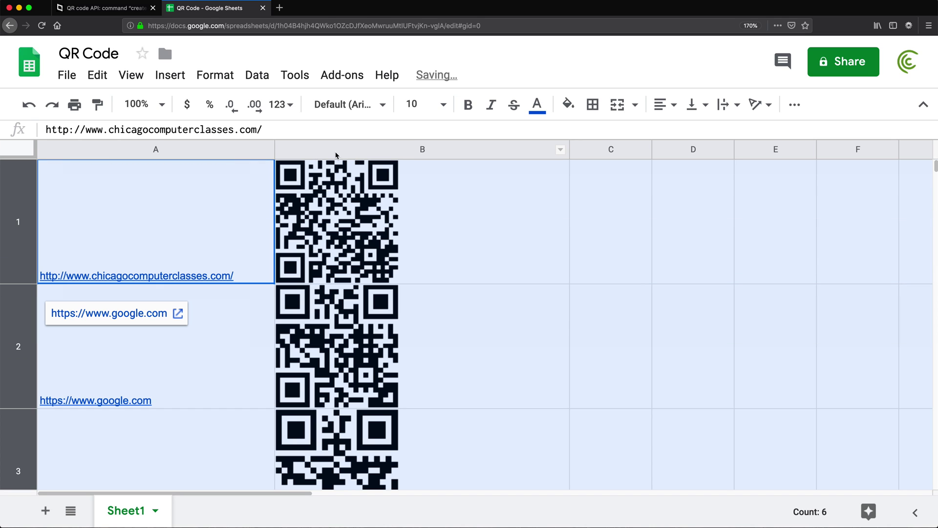
click(432, 239)
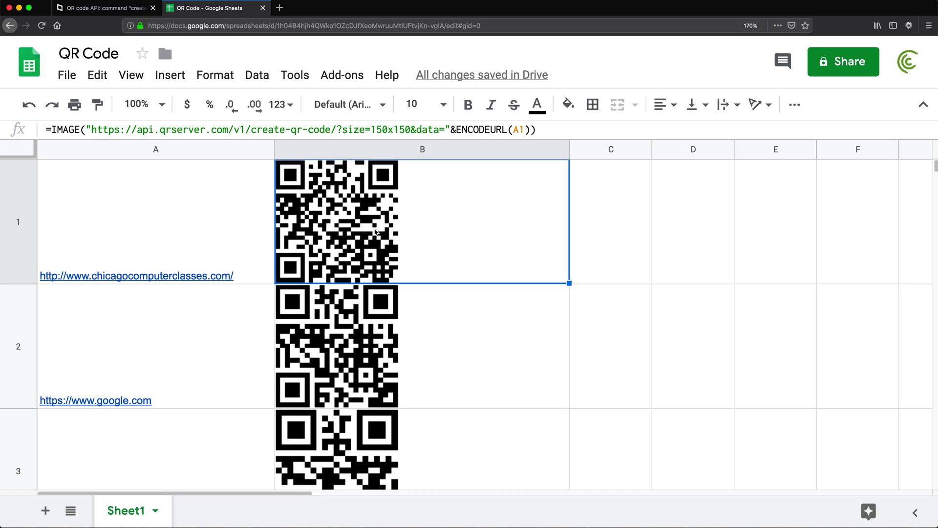
Step: Change the size in B1's IMAGE formula from 150x150 to 300x300
double_click(374, 232)
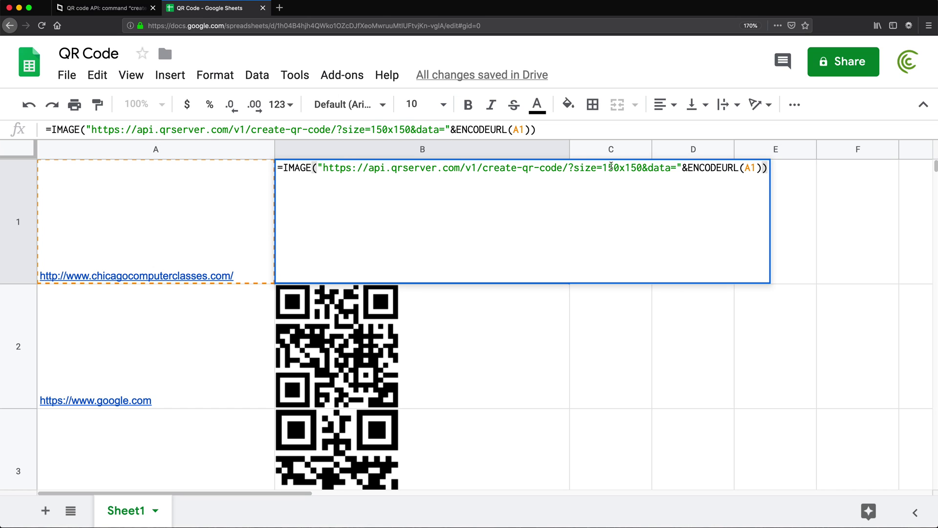
drag(603, 168, 619, 168)
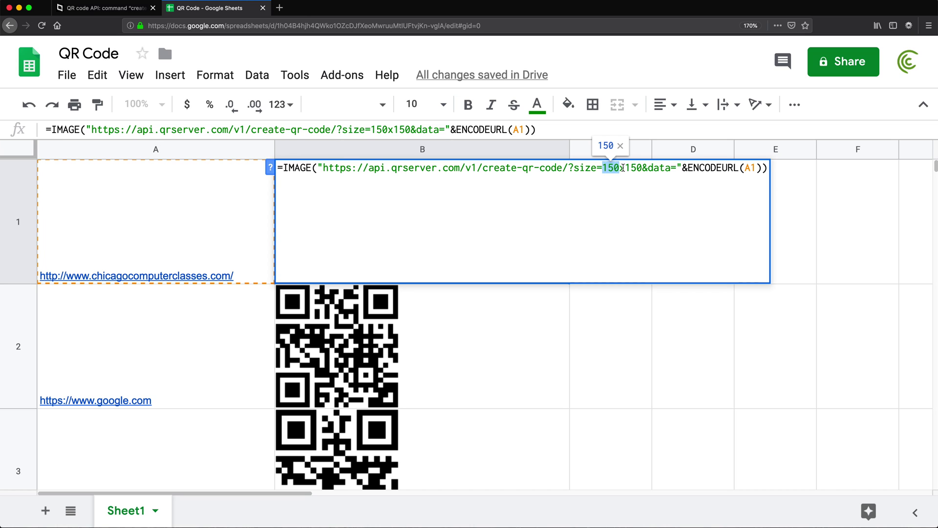
click(620, 169)
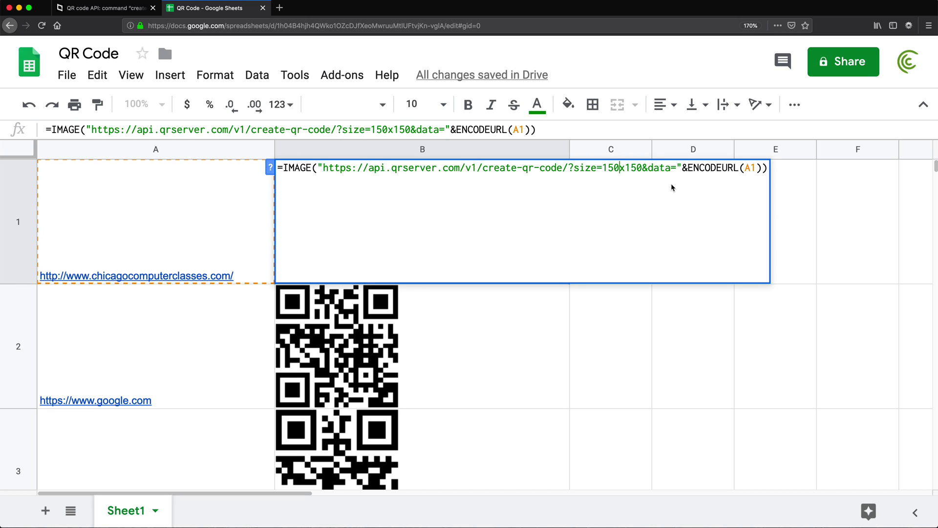
key(BackSpace)
key(BackSpace)
key(BackSpace)
text(300)
key(BackSpace)
key(BackSpace)
key(BackSpace)
text(300)
key(Return)
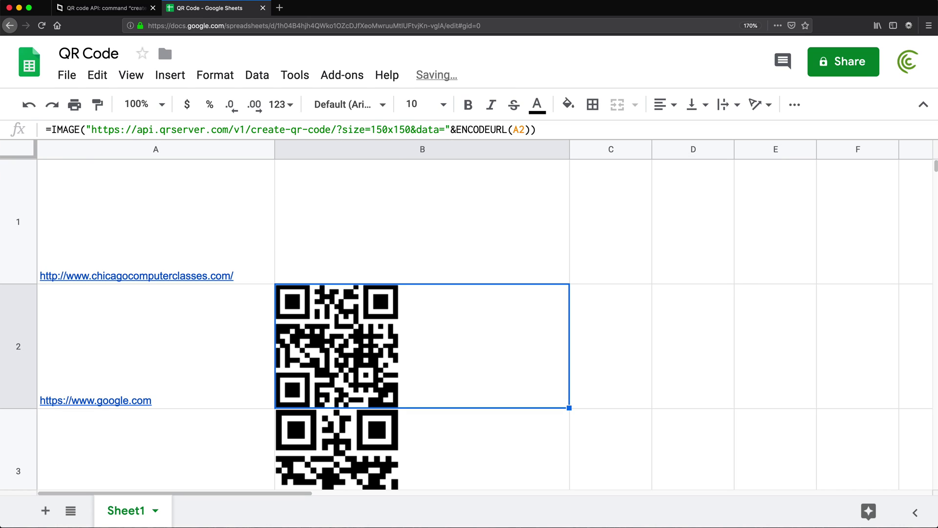
Step: Fill B1's 300x300 QR formula down to B3 and check the copied formulas
click(379, 228)
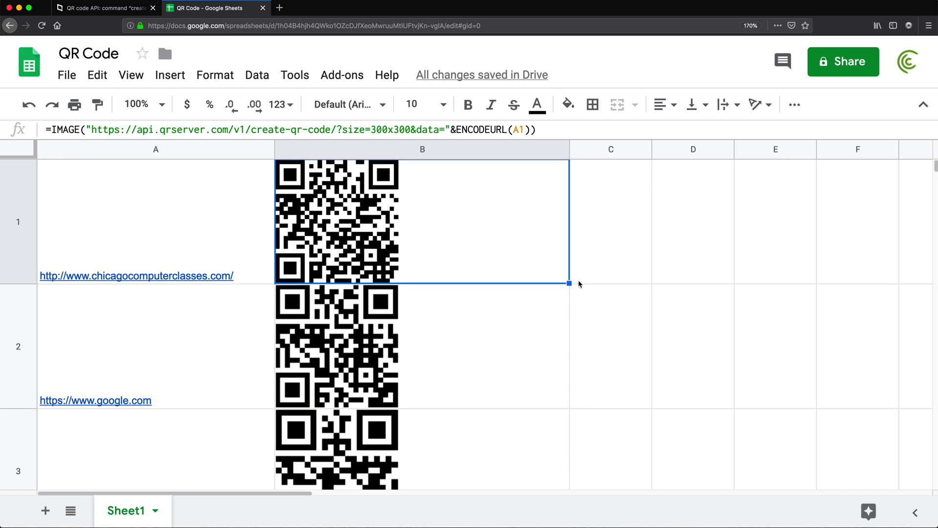
drag(569, 283, 542, 469)
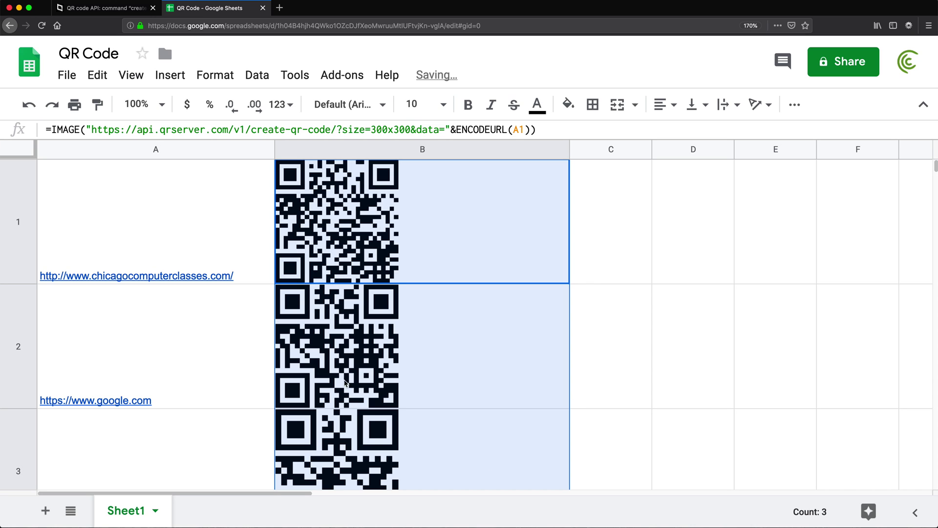
click(436, 351)
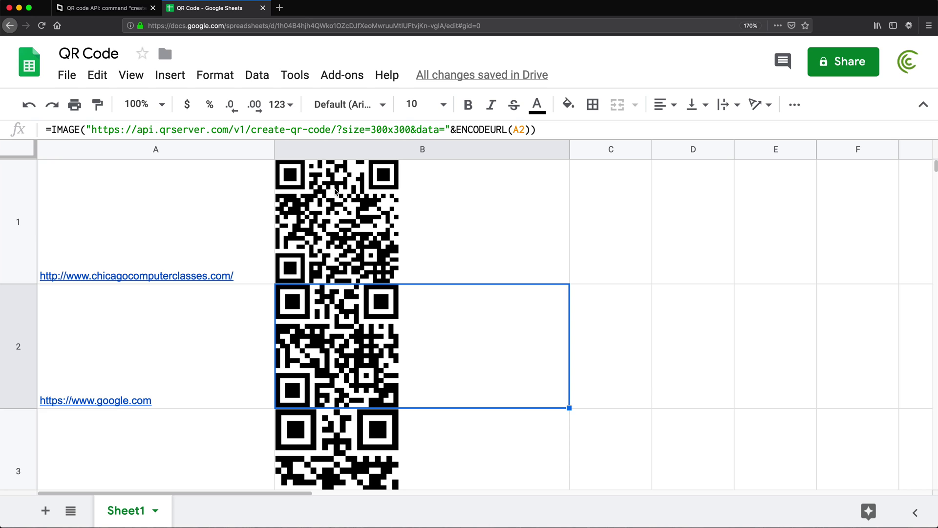
click(336, 192)
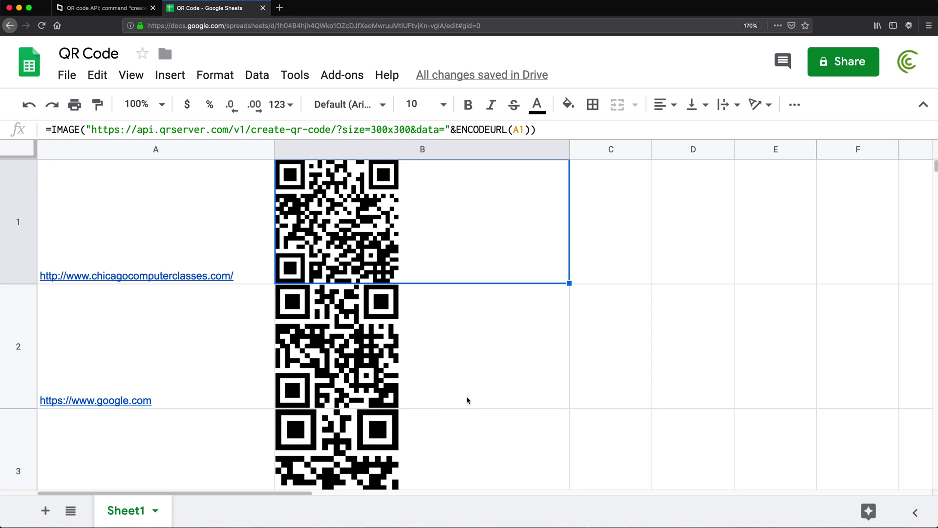
scroll(473, 351, down, 5)
scroll(473, 352, up, 5)
double_click(435, 225)
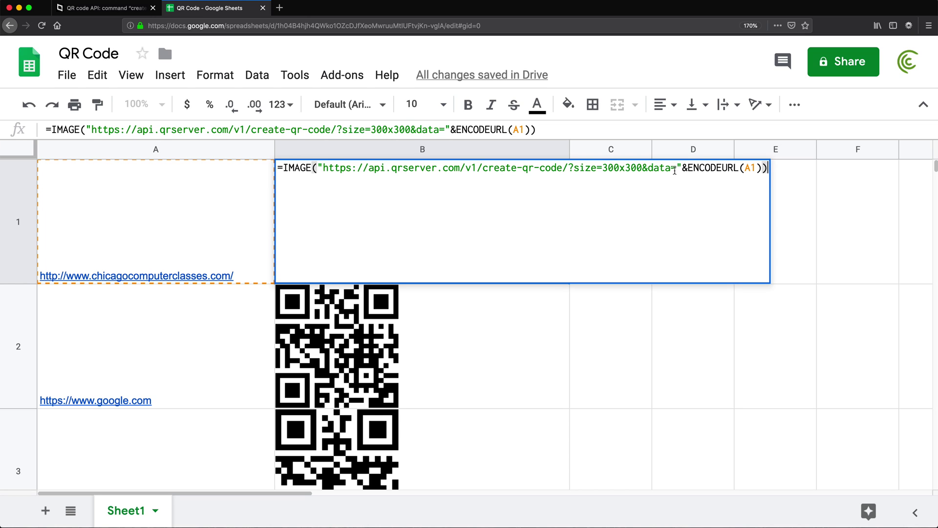
key(Return)
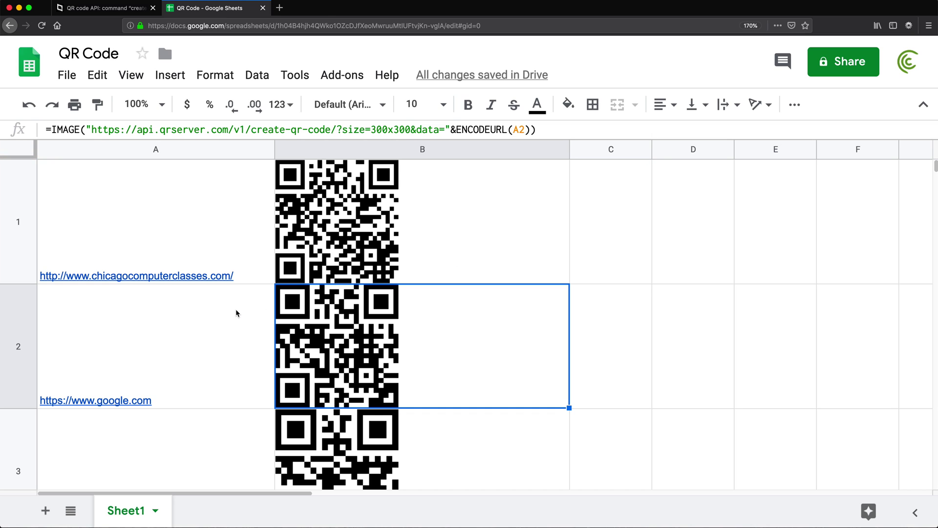
mouse_move(236, 313)
click(481, 239)
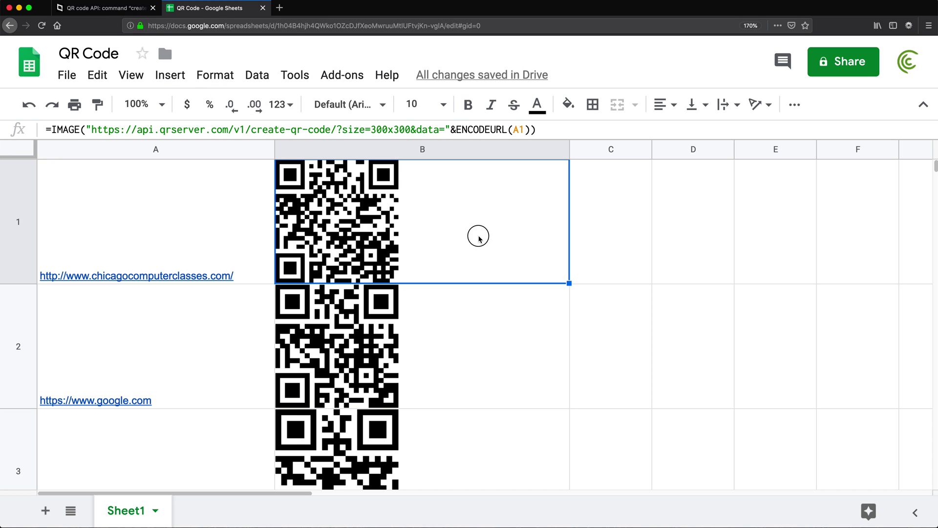
Step: Read through the parameters in the goQR.me create-qr-code API documentation
click(82, 10)
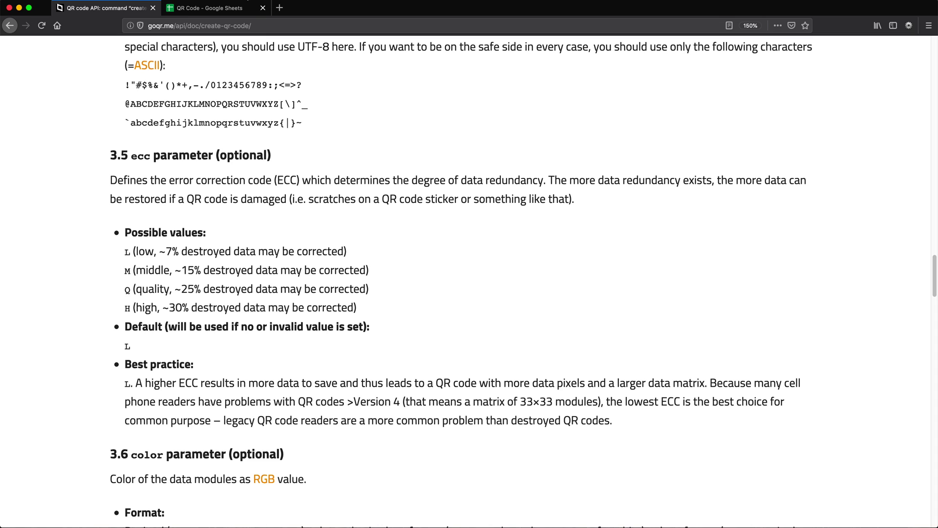
click(220, 8)
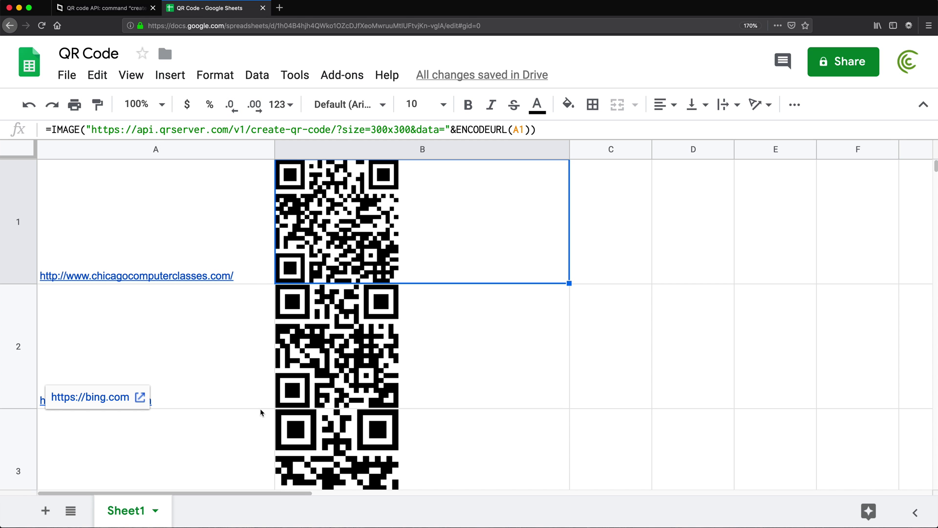
click(107, 10)
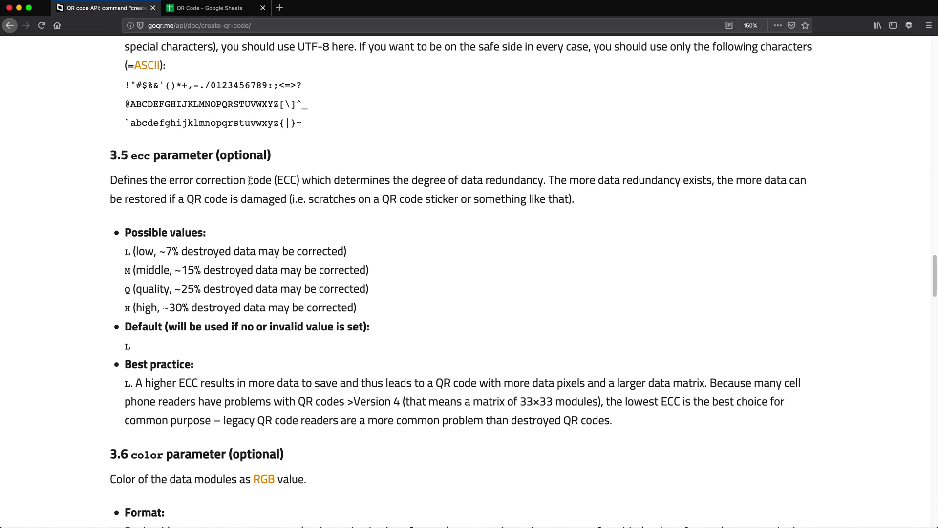
scroll(249, 180, down, 1)
drag(933, 284, 931, 49)
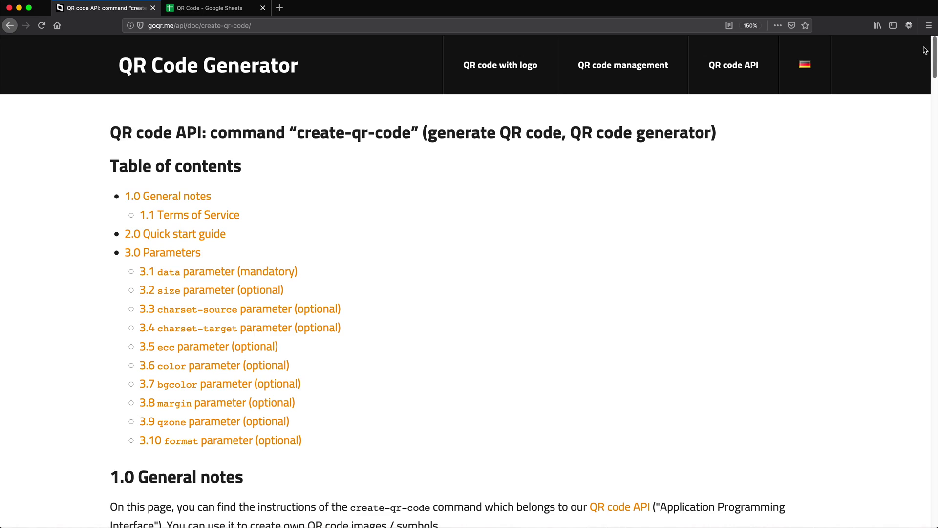
Step: Go to the goQR.me QR Code Generator home page and browse it
click(171, 71)
scroll(190, 296, down, 15)
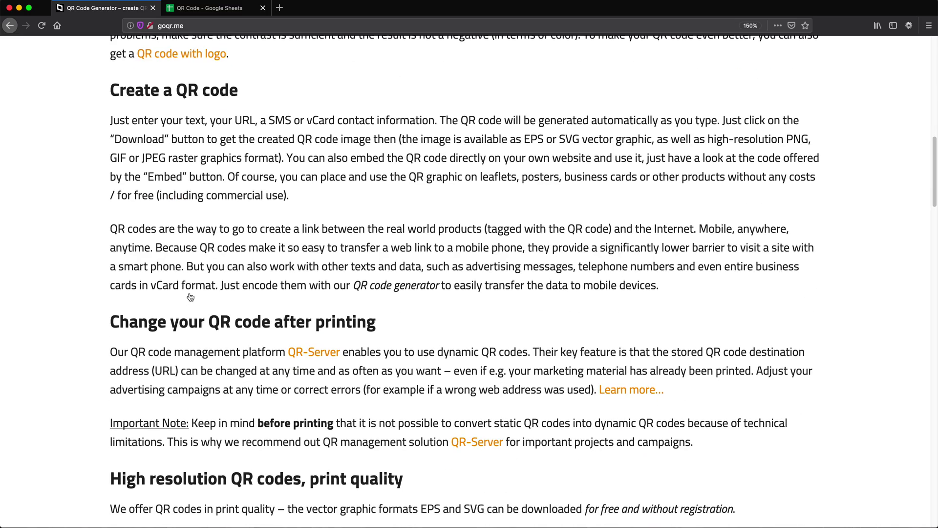
scroll(292, 329, down, 6)
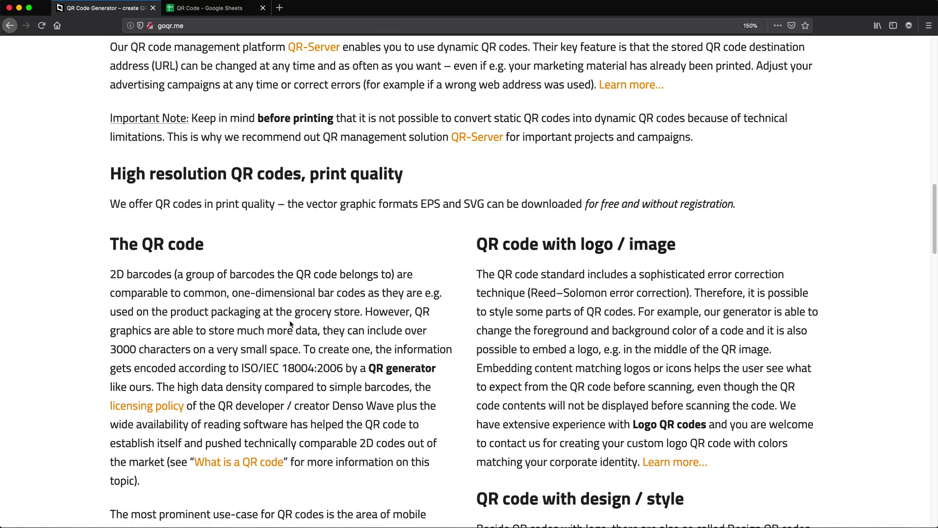
scroll(292, 328, down, 15)
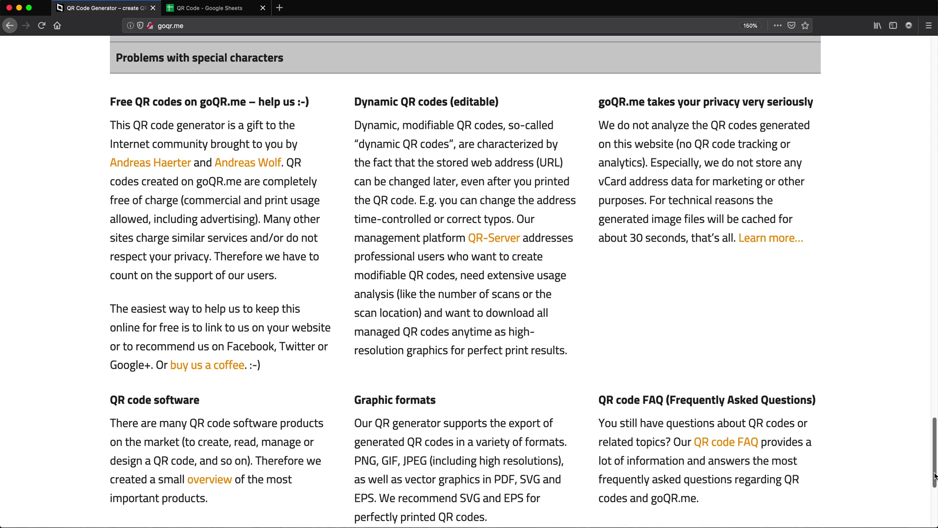
drag(935, 477, 686, 106)
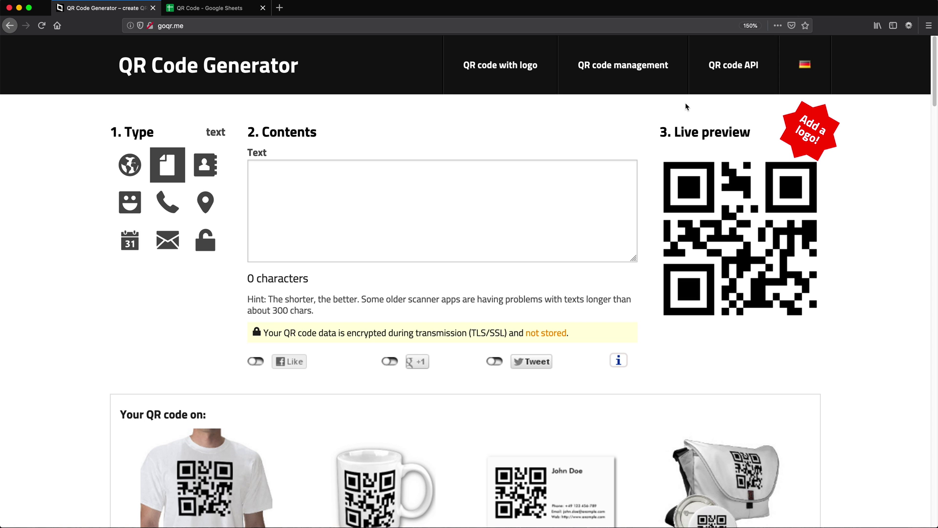
Step: Back in the QR Code spreadsheet, start editing B1's 300x300 IMAGE formula
click(211, 12)
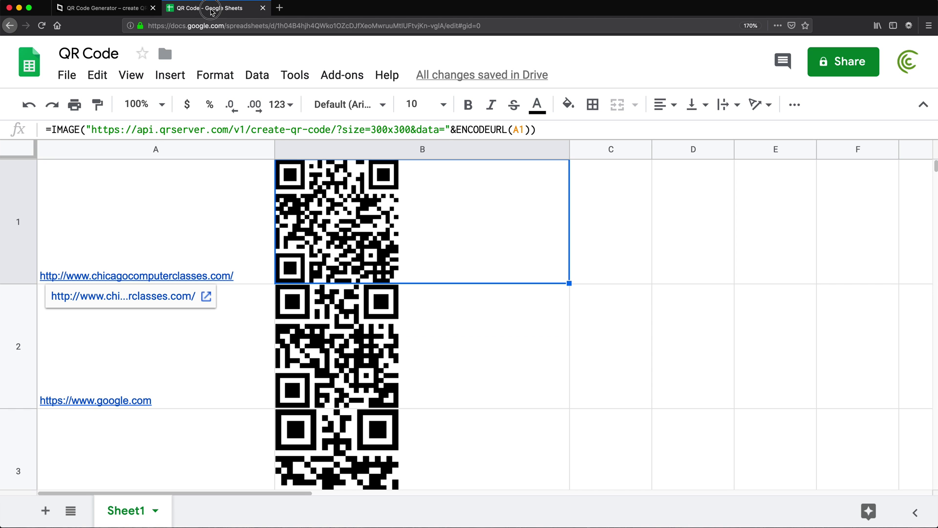
double_click(446, 256)
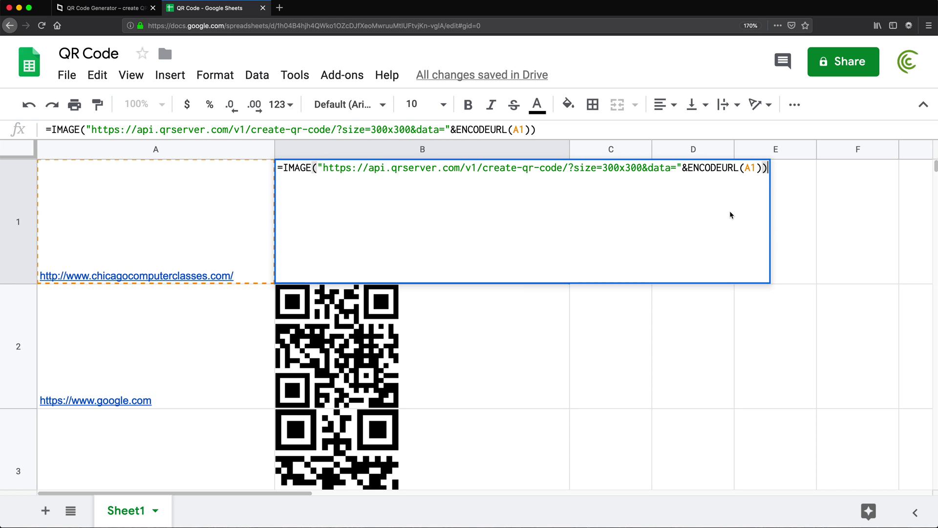